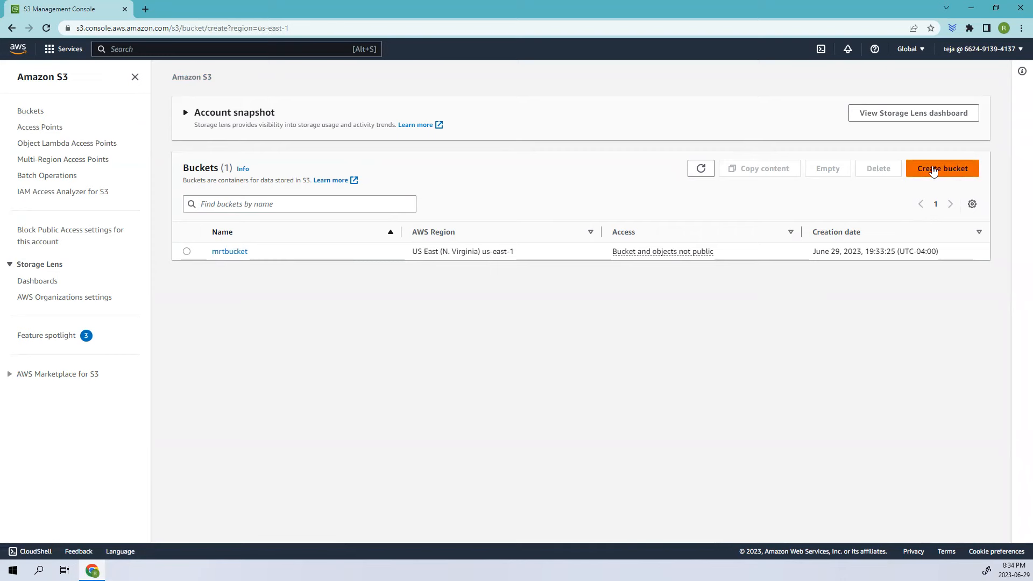
Look through the new bucket creation form's settings, then return to the bucket list
click(143, 207)
scroll(158, 254, down, 20)
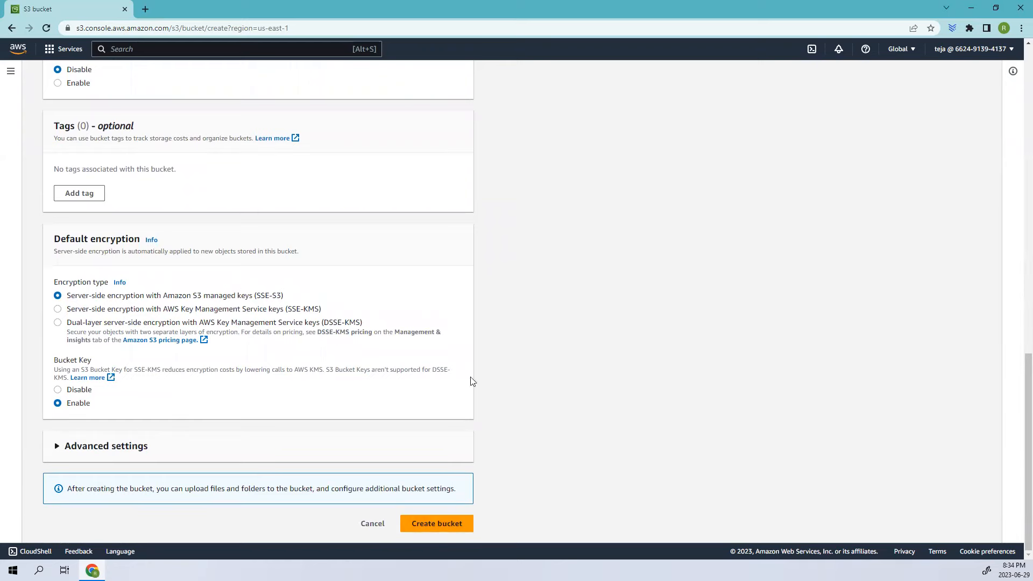
scroll(369, 224, up, 20)
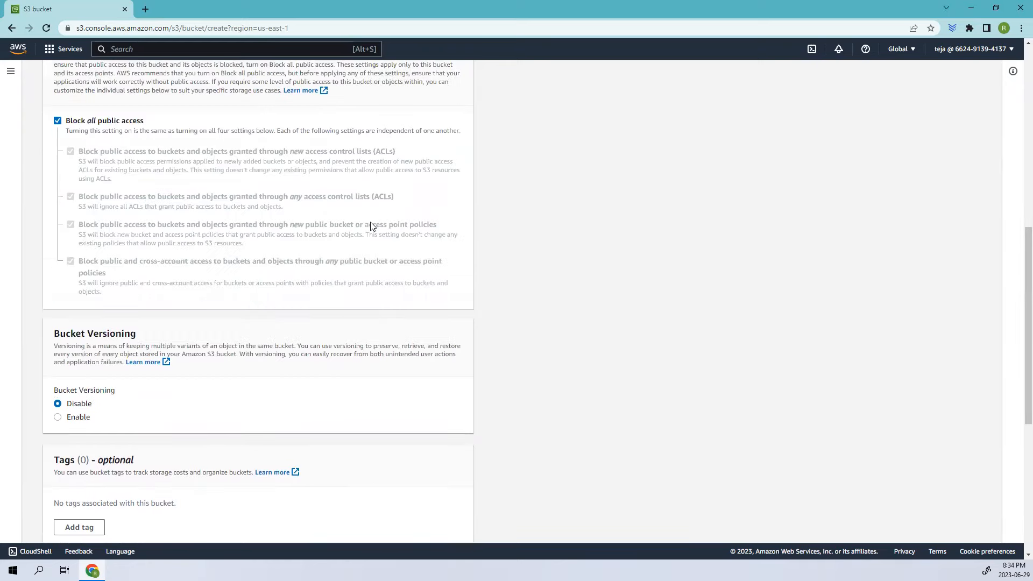
click(114, 80)
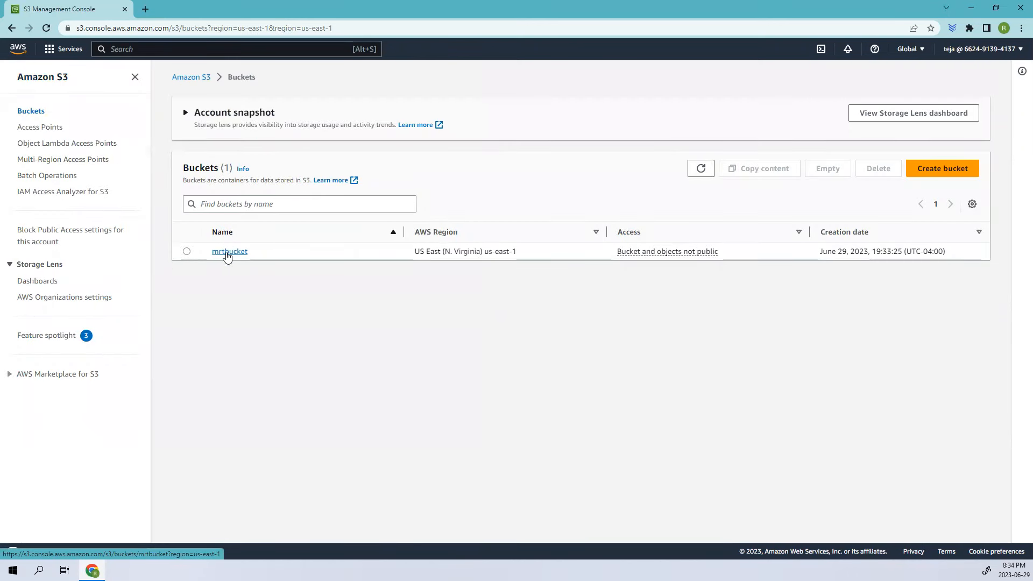
Open the mrtbucket bucket's management settings and start creating a lifecycle rule
click(227, 257)
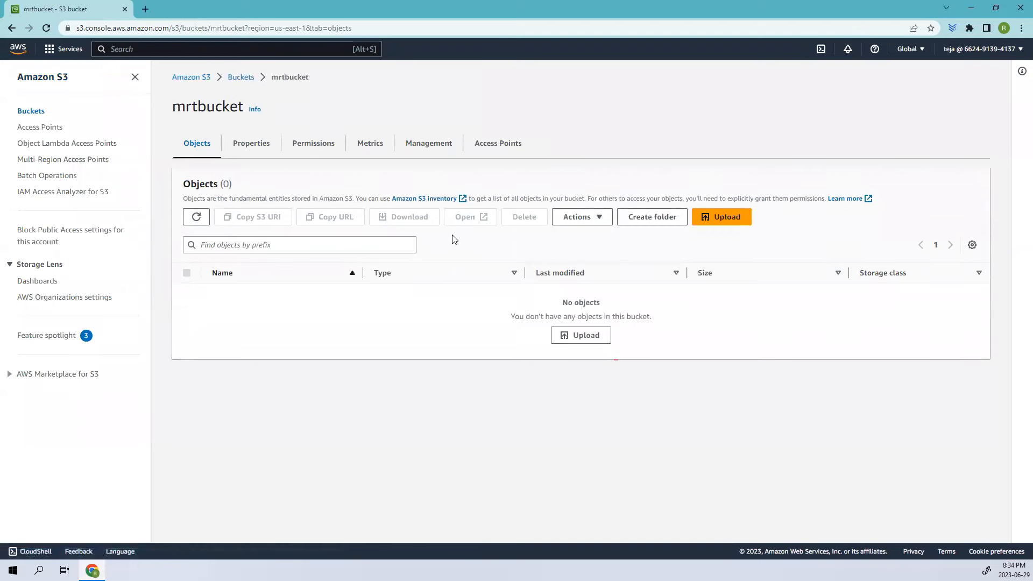
click(425, 145)
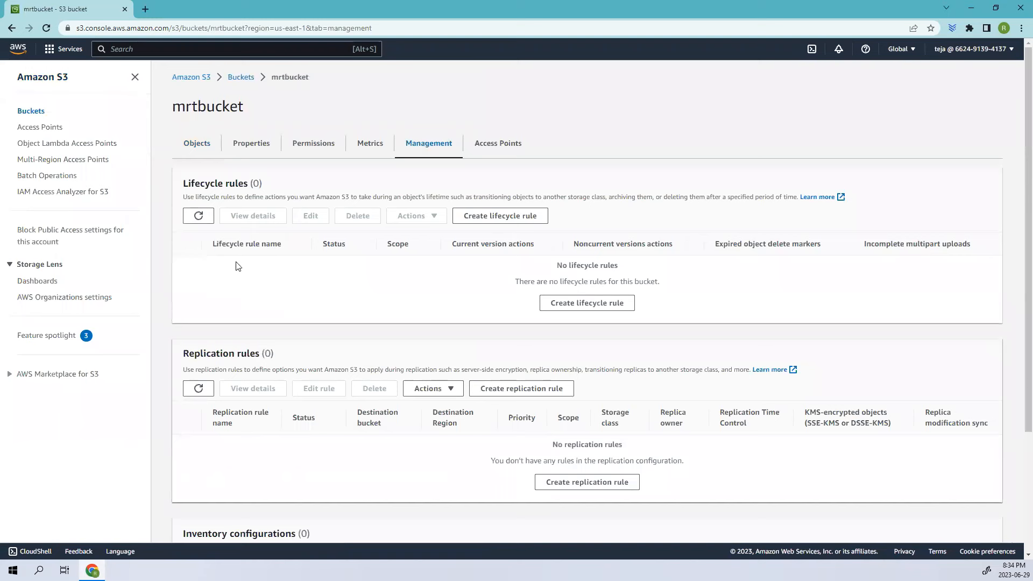
drag(182, 186, 268, 186)
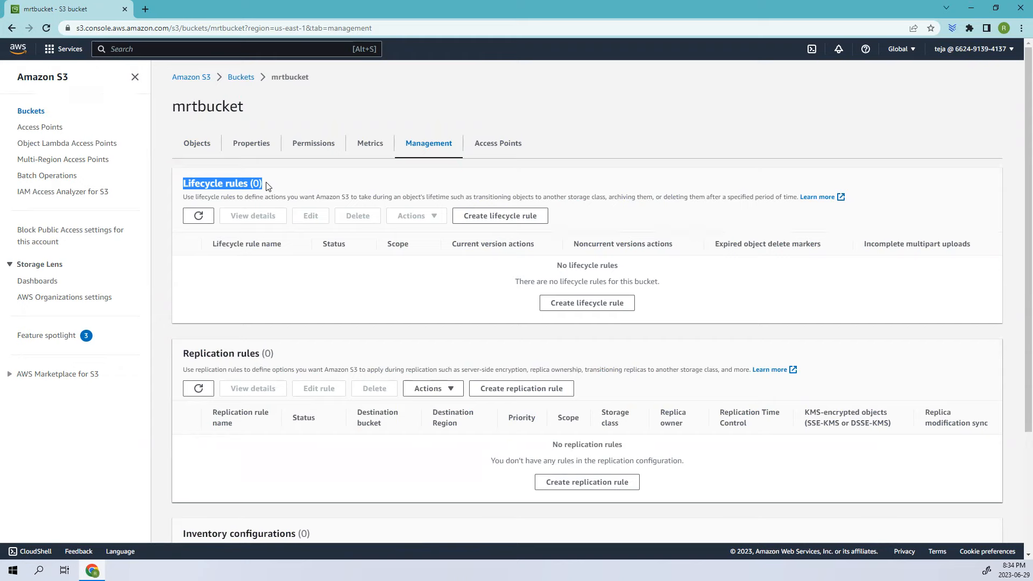
click(280, 188)
drag(280, 188, 183, 186)
click(589, 309)
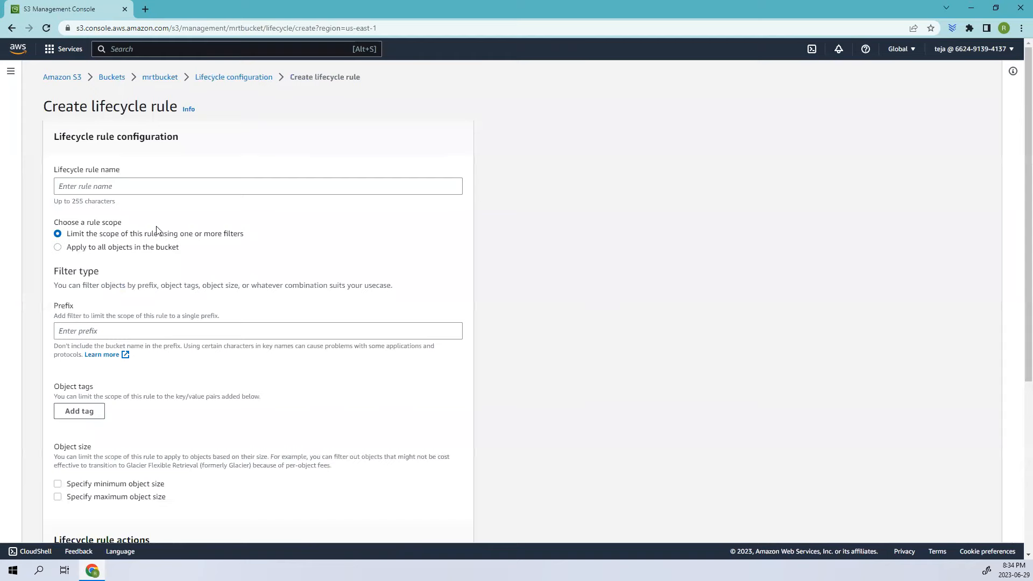
Name the lifecycle rule rule1
click(58, 183)
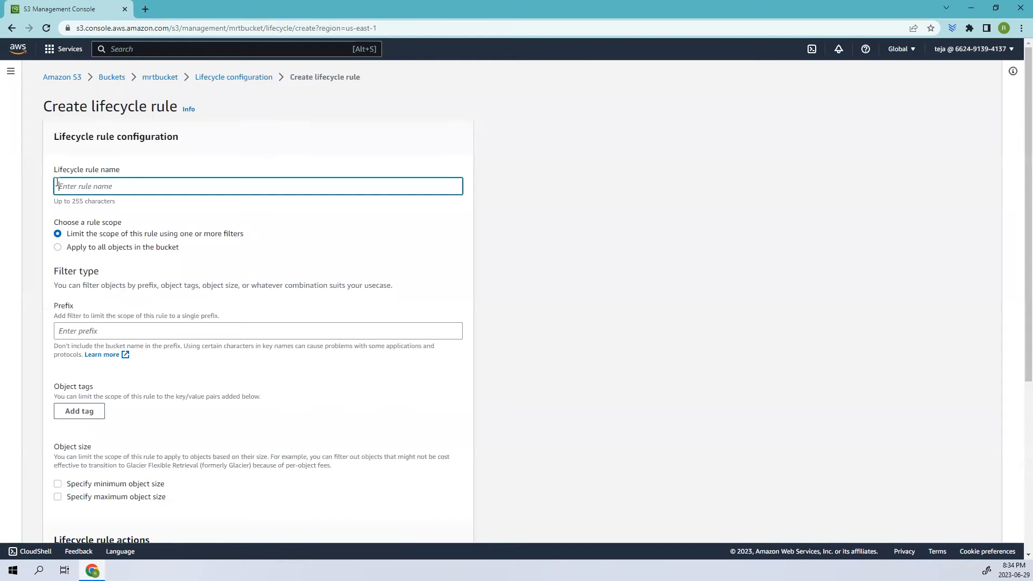
scroll(158, 183, down, 1)
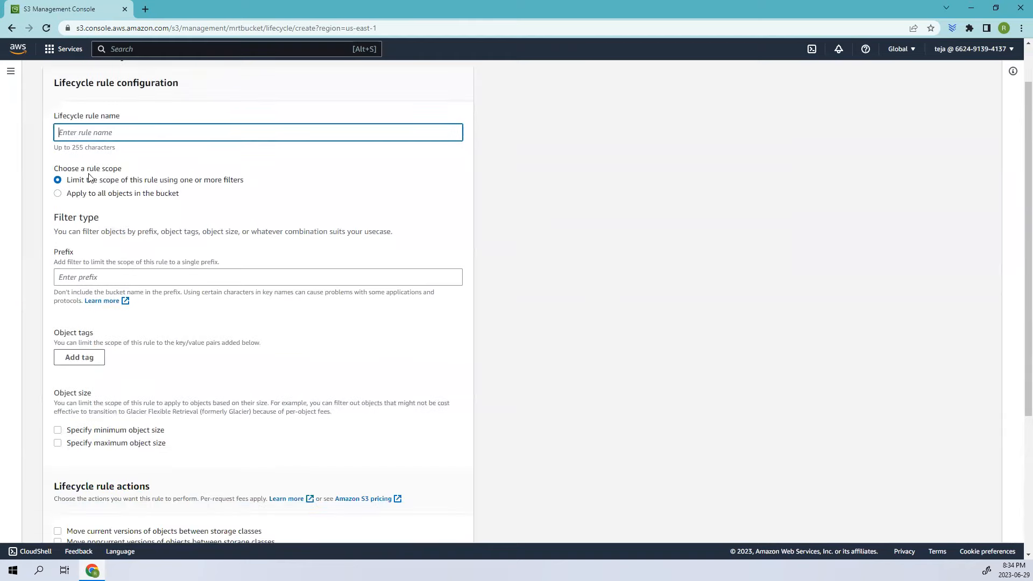
drag(52, 171, 120, 172)
click(121, 132)
text(rule1)
drag(244, 180, 182, 181)
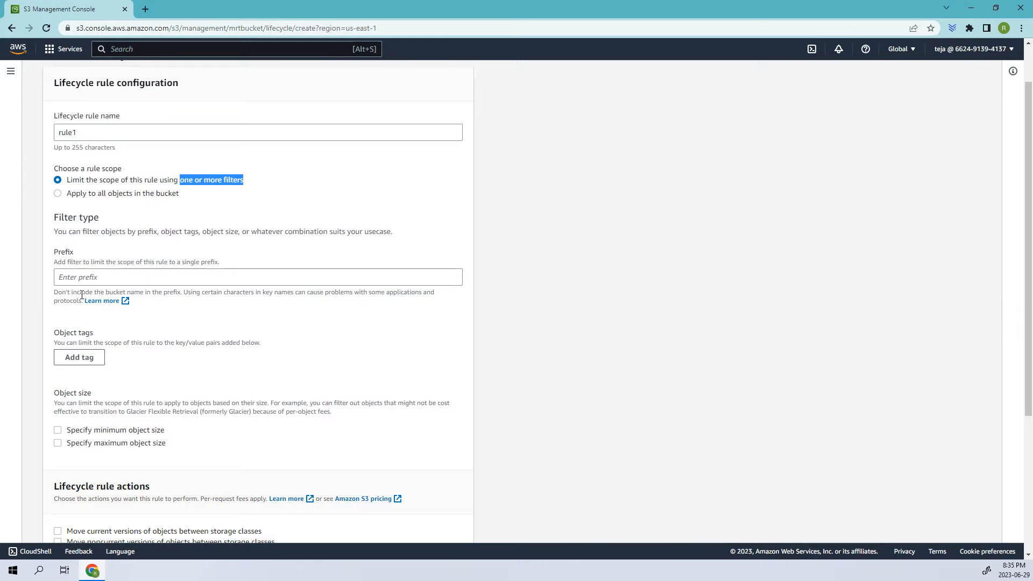
Set the rule scope to apply to all objects in the bucket and acknowledge the warning
click(58, 196)
scroll(62, 204, down, 1)
scroll(64, 215, up, 2)
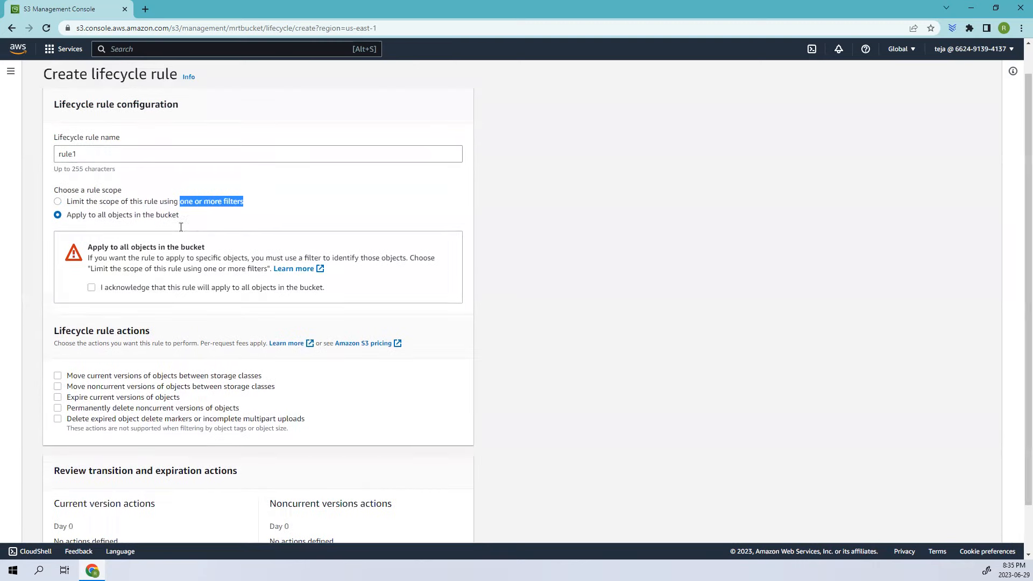
drag(66, 217, 190, 221)
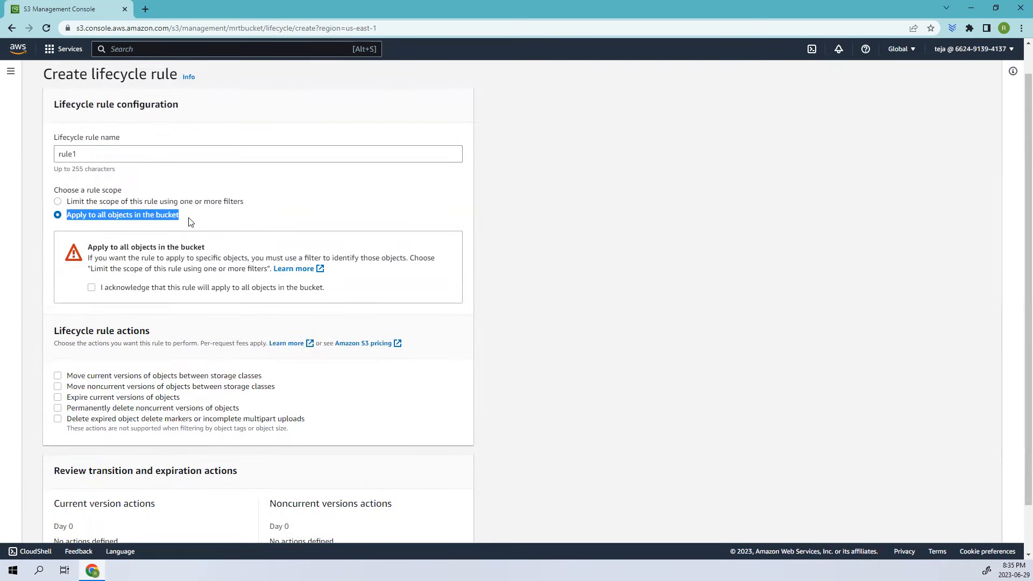
drag(57, 250, 203, 259)
drag(90, 269, 272, 271)
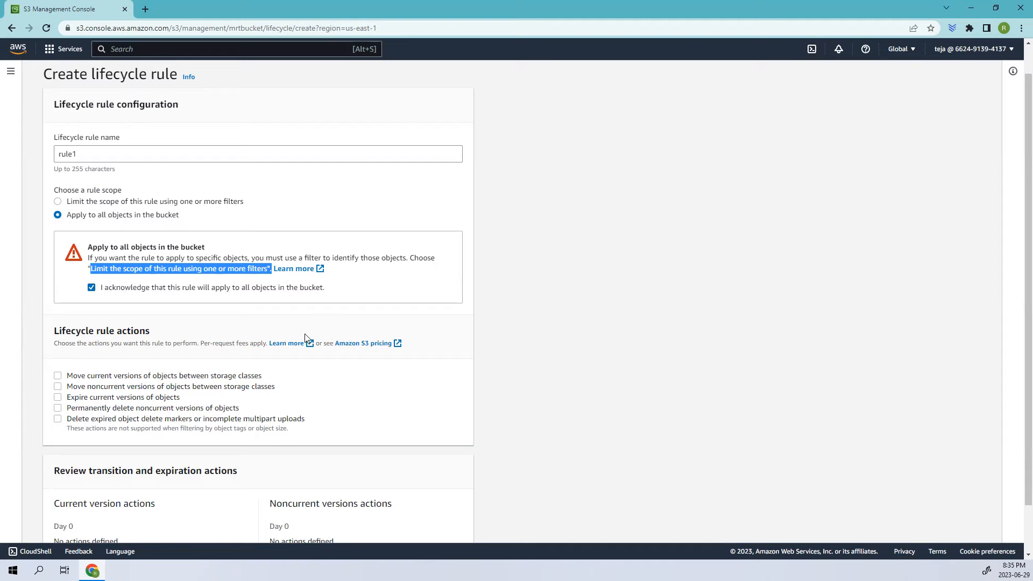
Enable the action to move current versions of objects between storage classes
scroll(307, 337, down, 1)
drag(50, 279, 162, 282)
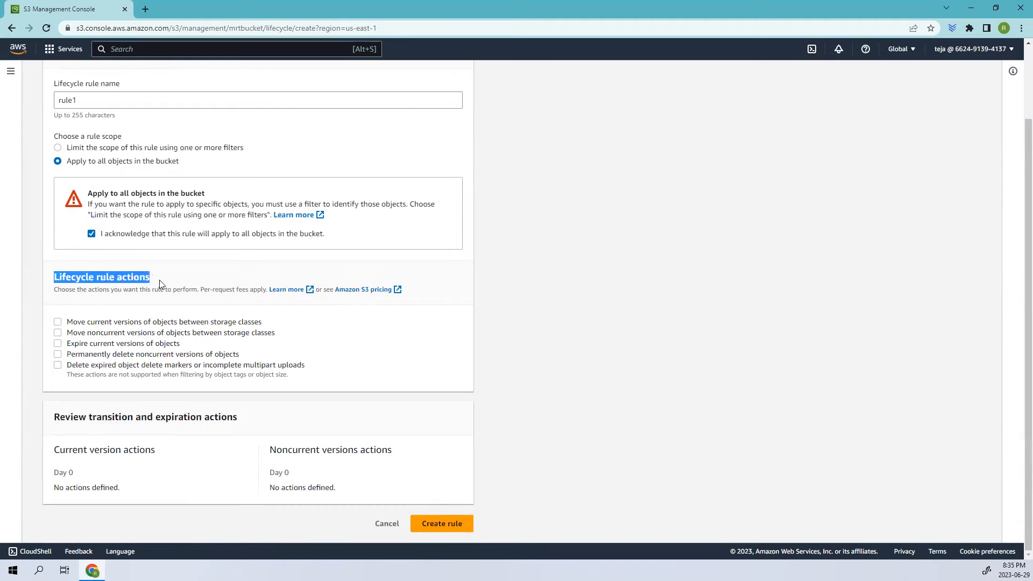
click(72, 323)
drag(72, 323, 264, 323)
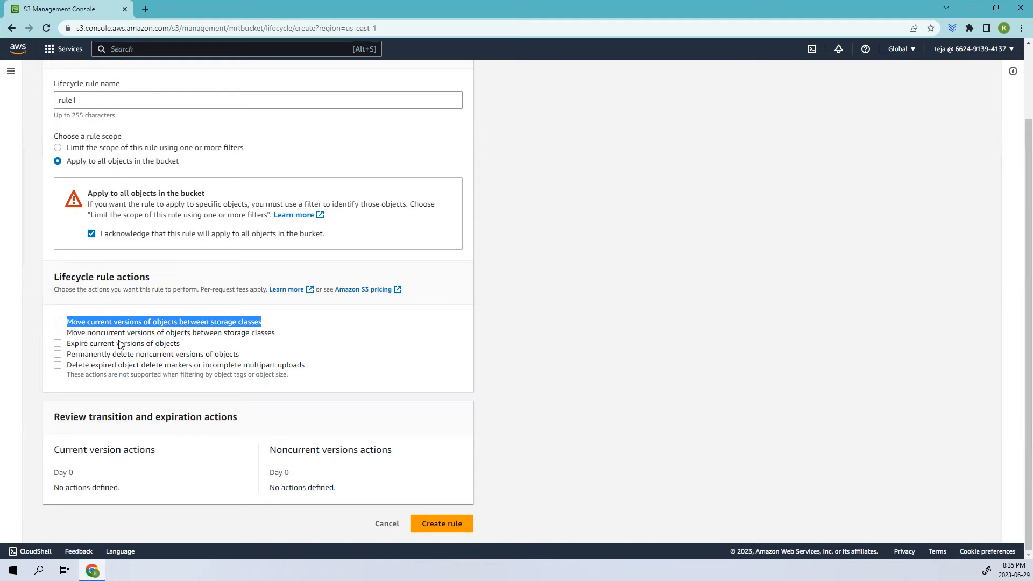
drag(69, 332, 276, 337)
drag(71, 343, 188, 348)
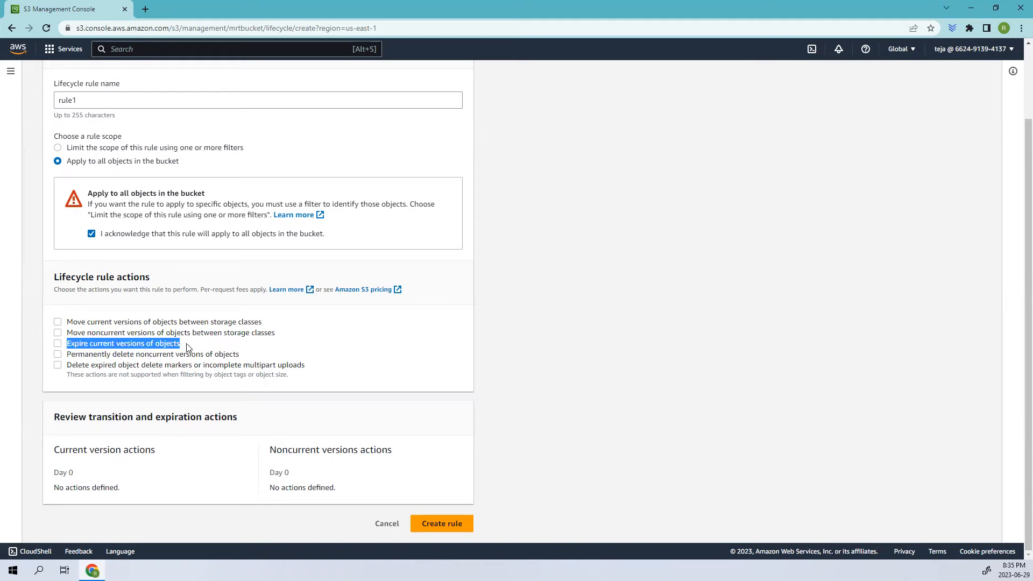
drag(71, 354, 242, 358)
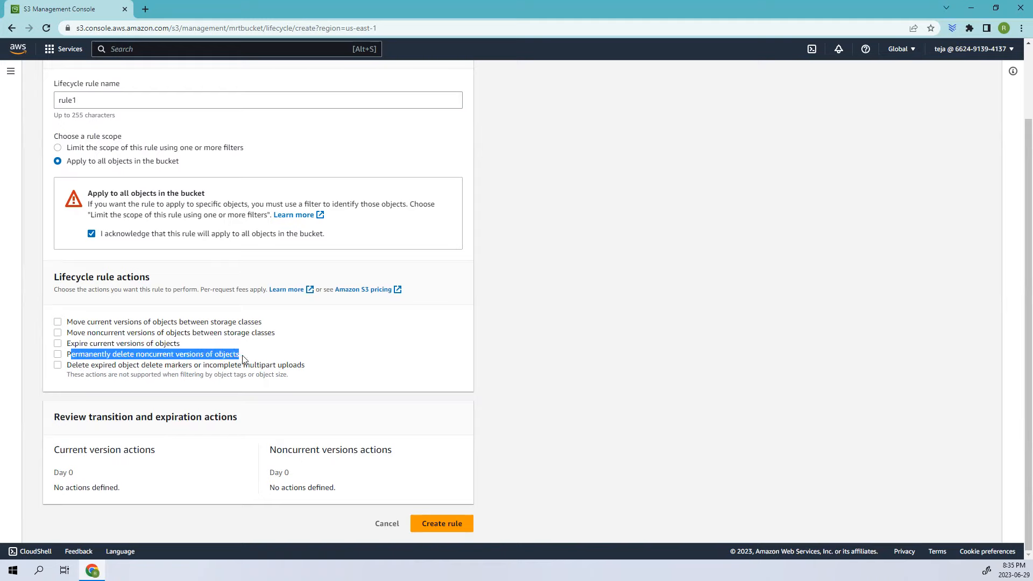
mouse_move(67, 365)
mouse_down()
mouse_move(304, 375)
mouse_move(313, 365)
mouse_up()
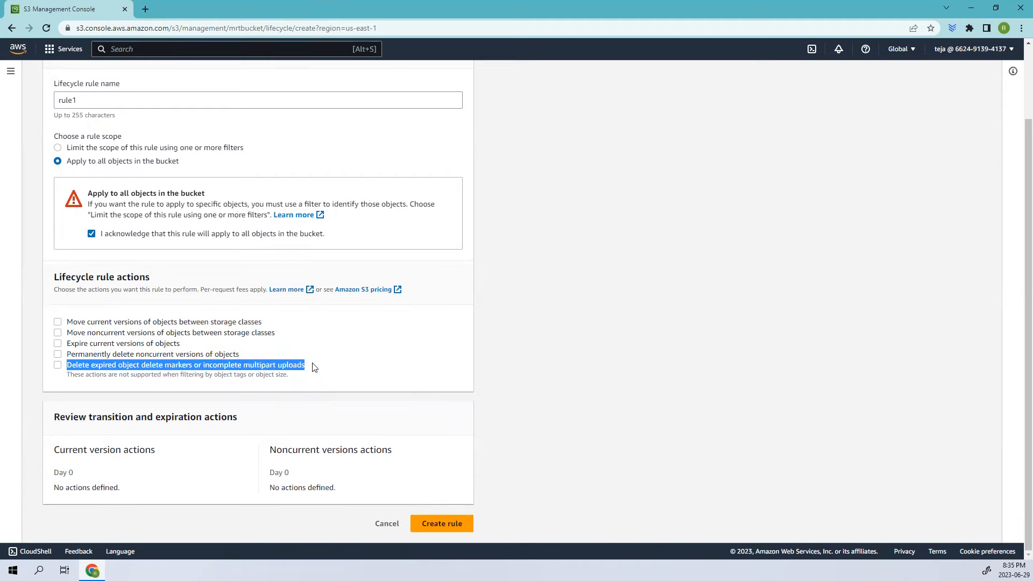
click(58, 322)
scroll(102, 255, down, 1)
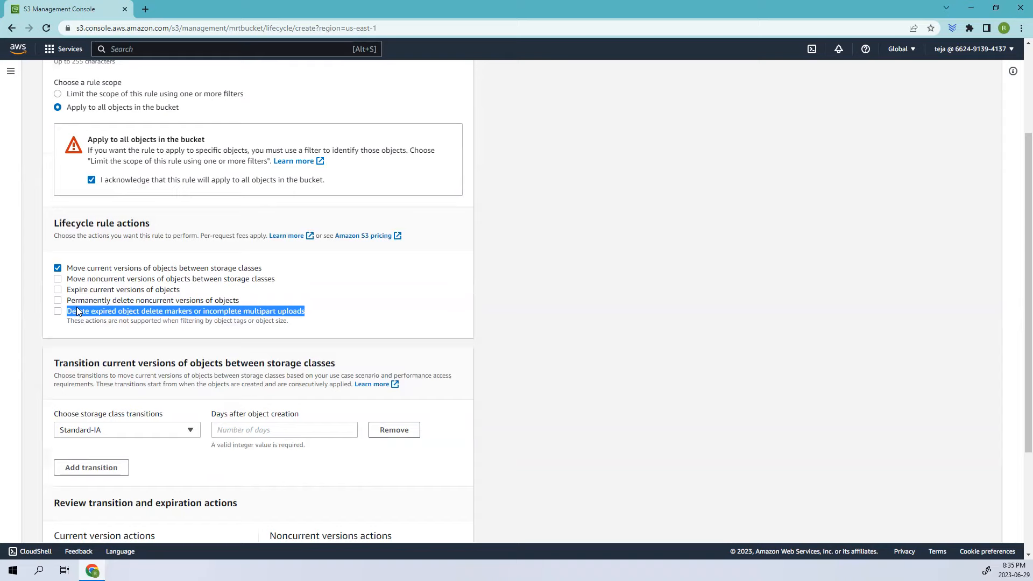
Set the Standard-IA transition to 29 days after object creation and review the resulting timeline
scroll(77, 311, down, 2)
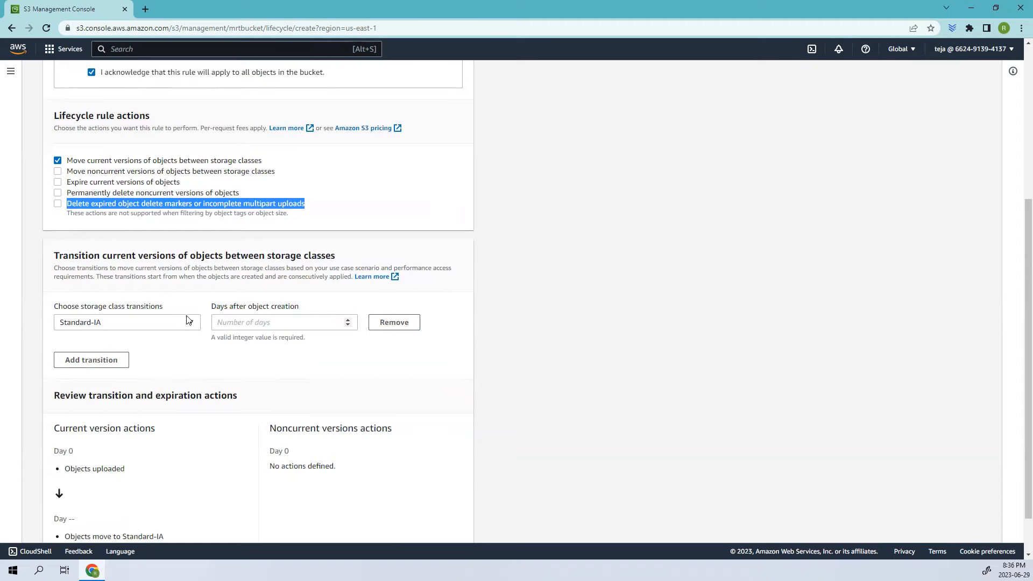
click(134, 327)
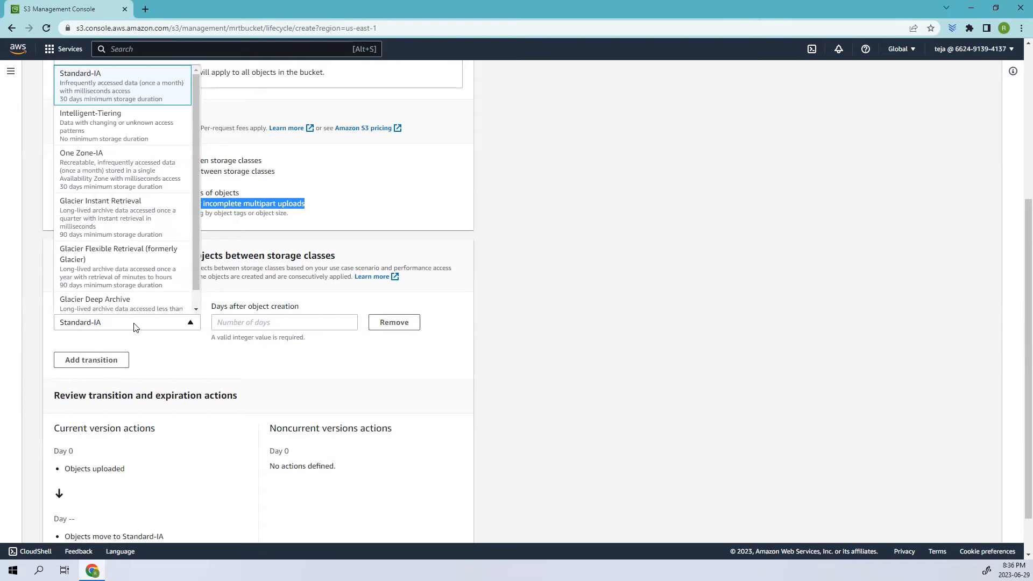
click(277, 324)
text(30)
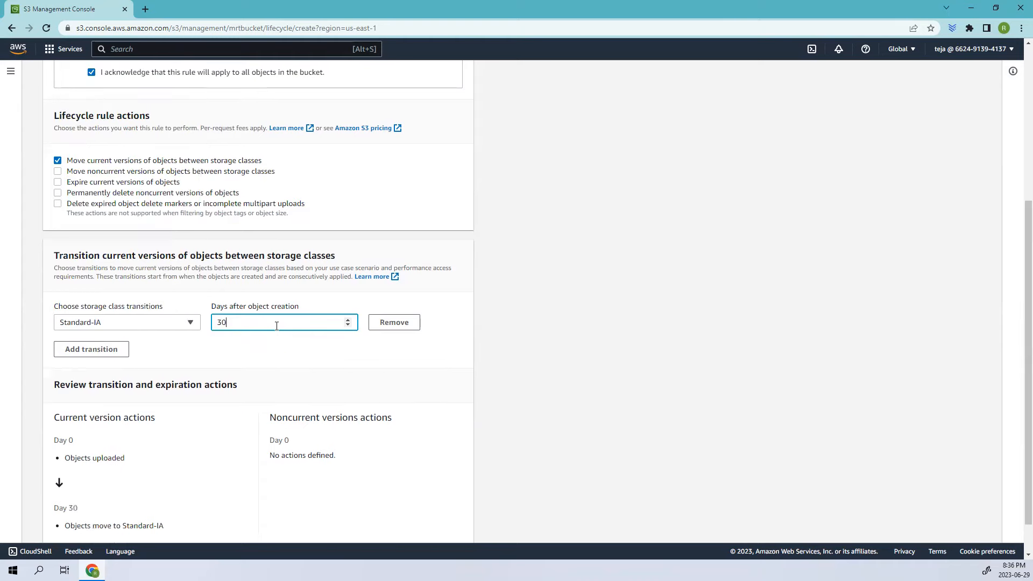
scroll(290, 319, down, 1)
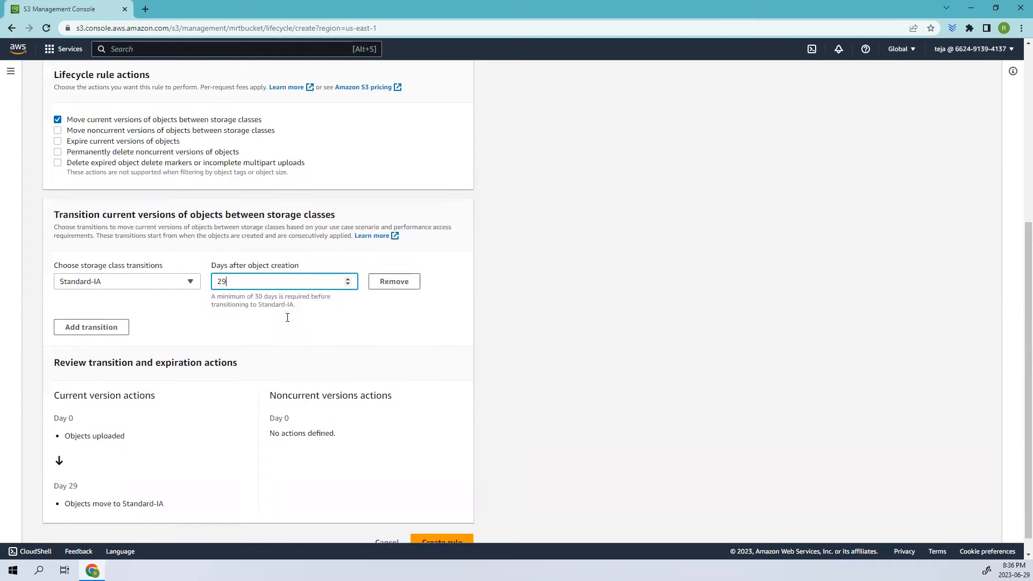
drag(171, 508, 122, 502)
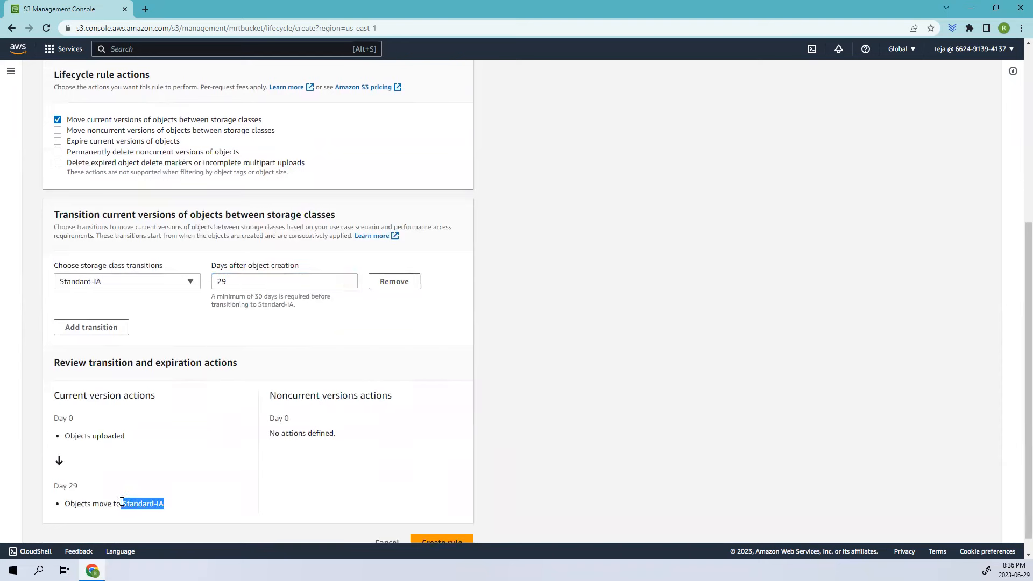
drag(52, 397, 164, 399)
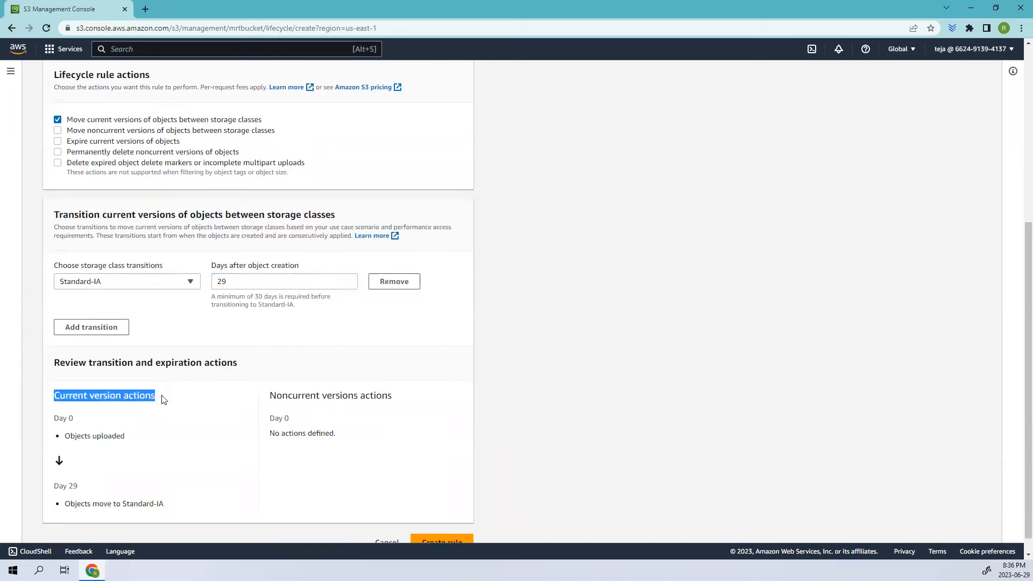
drag(126, 436, 56, 418)
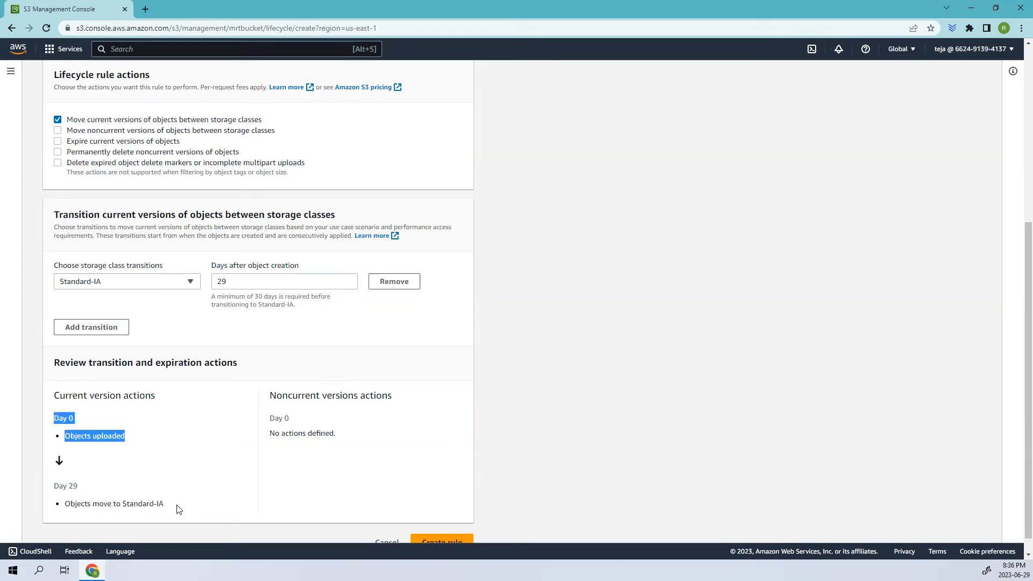
drag(175, 504, 82, 497)
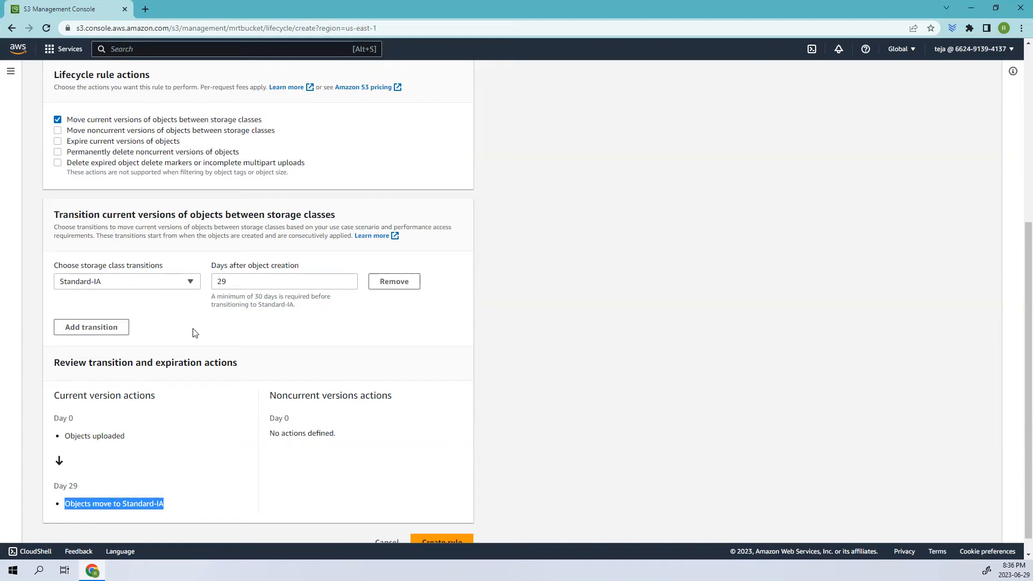
Add an Intelligent-Tiering transition at 39 days after object creation
click(100, 329)
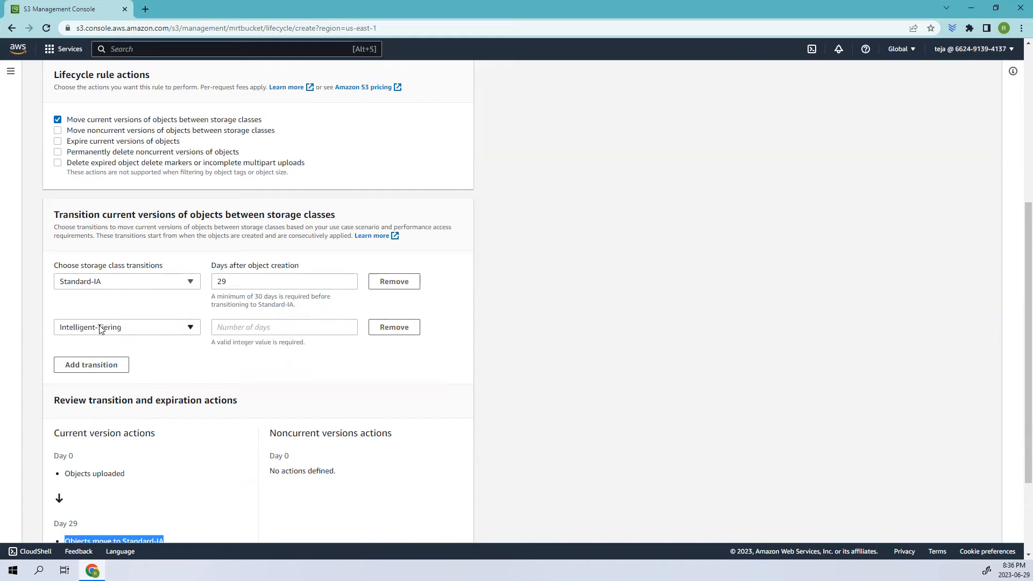
click(247, 327)
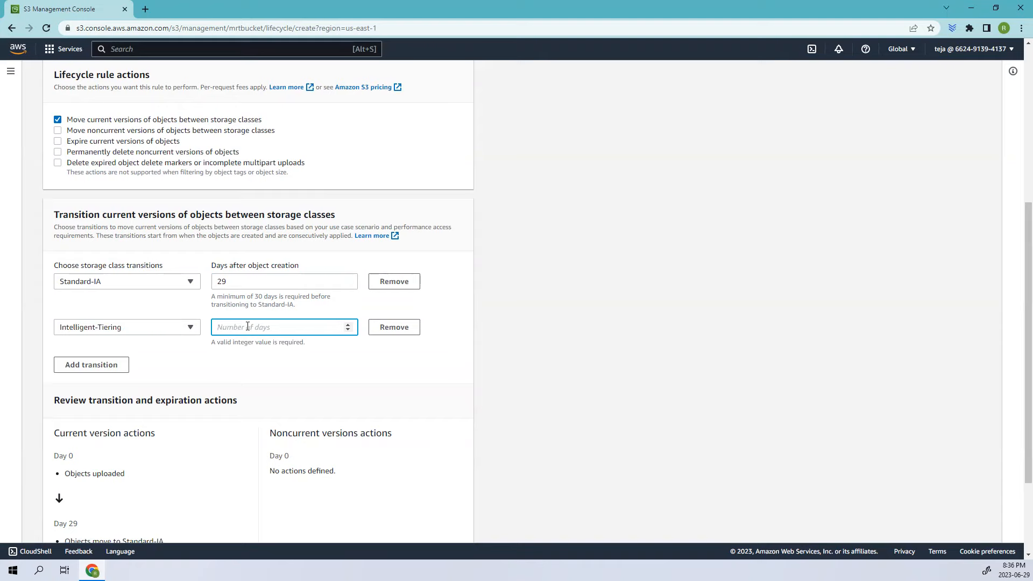
text(40)
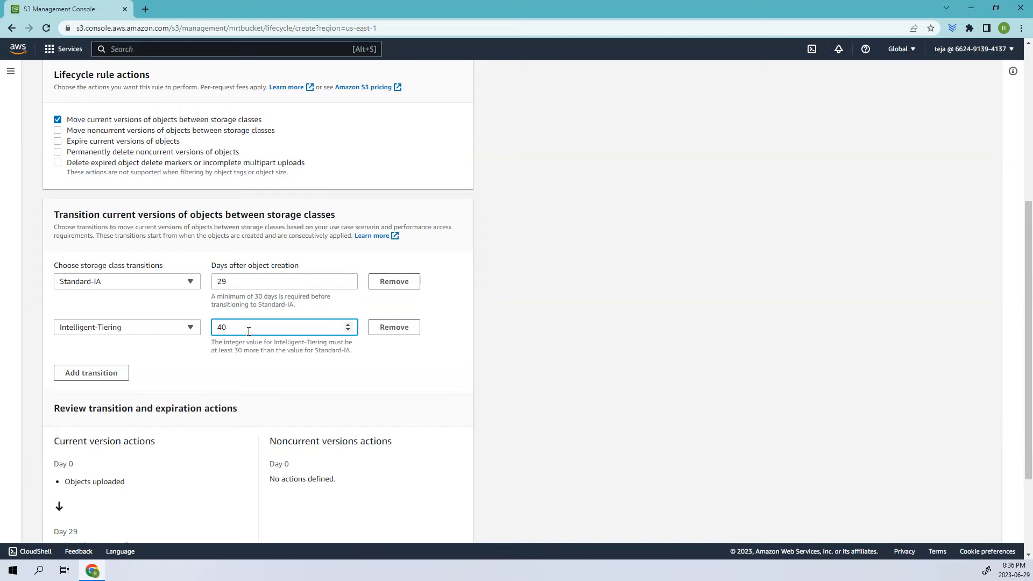
scroll(248, 334, down, 3)
drag(195, 486, 81, 484)
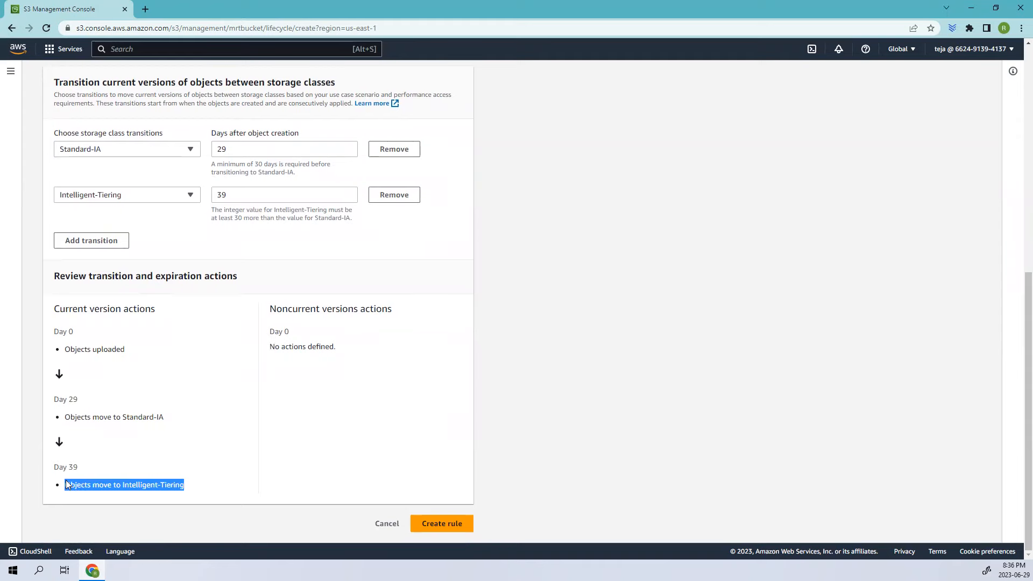
Add a third transition row using the One Zone-IA storage class and browse the storage class options
click(75, 242)
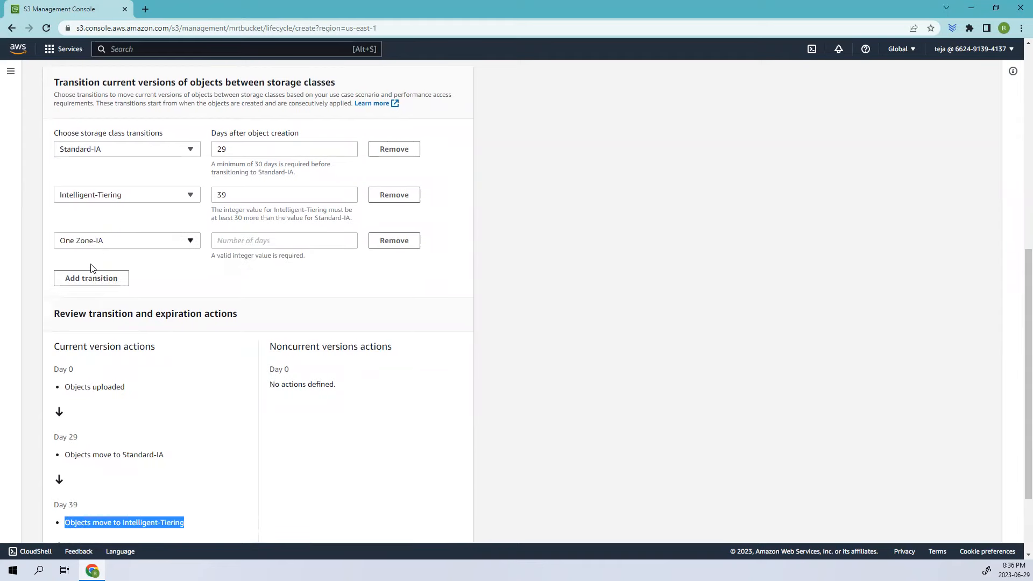
click(130, 241)
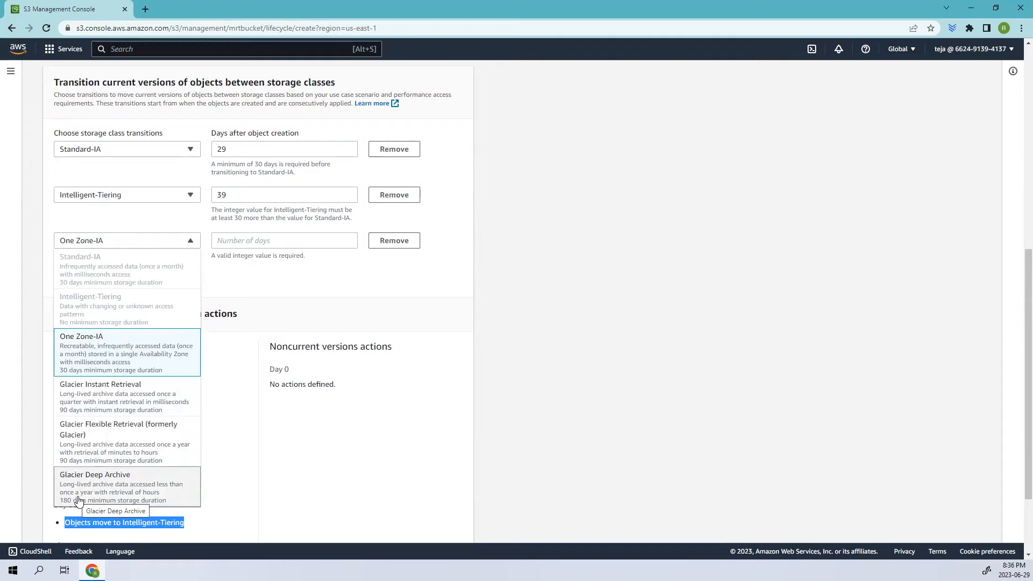
click(204, 453)
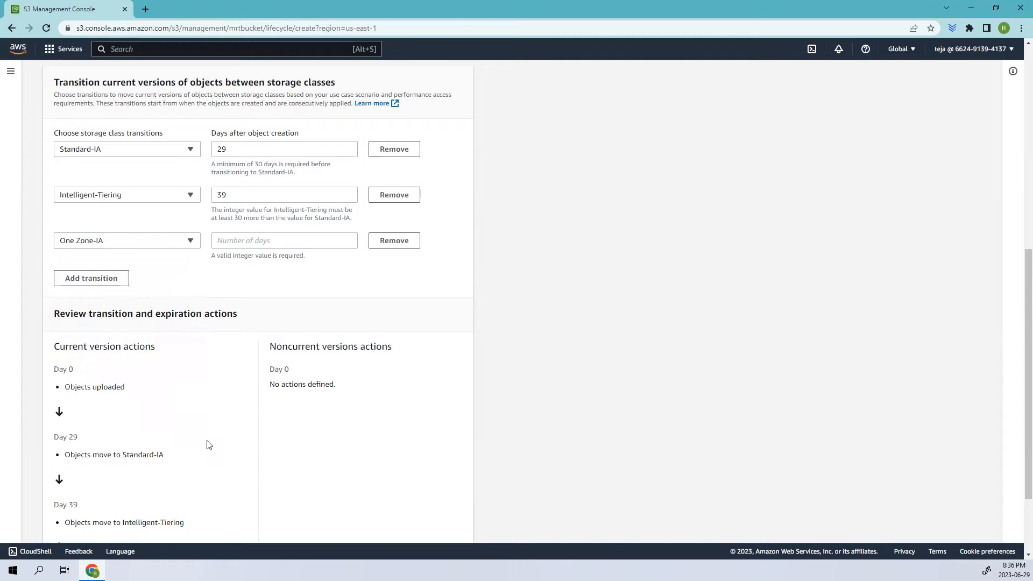
Review the current-version transition timeline in the review section
scroll(209, 444, down, 2)
scroll(203, 440, up, 3)
scroll(70, 422, down, 1)
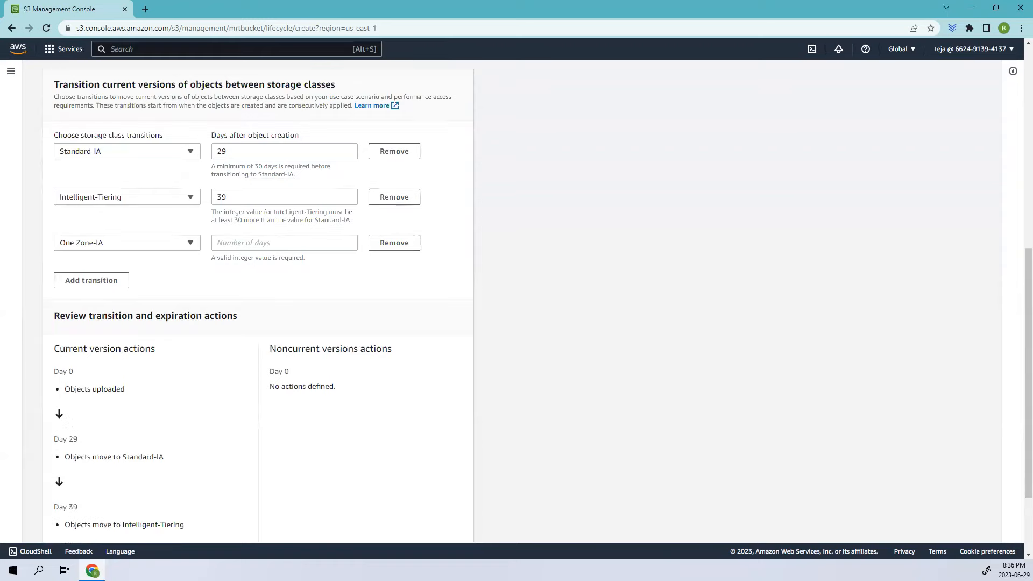
scroll(99, 434, down, 2)
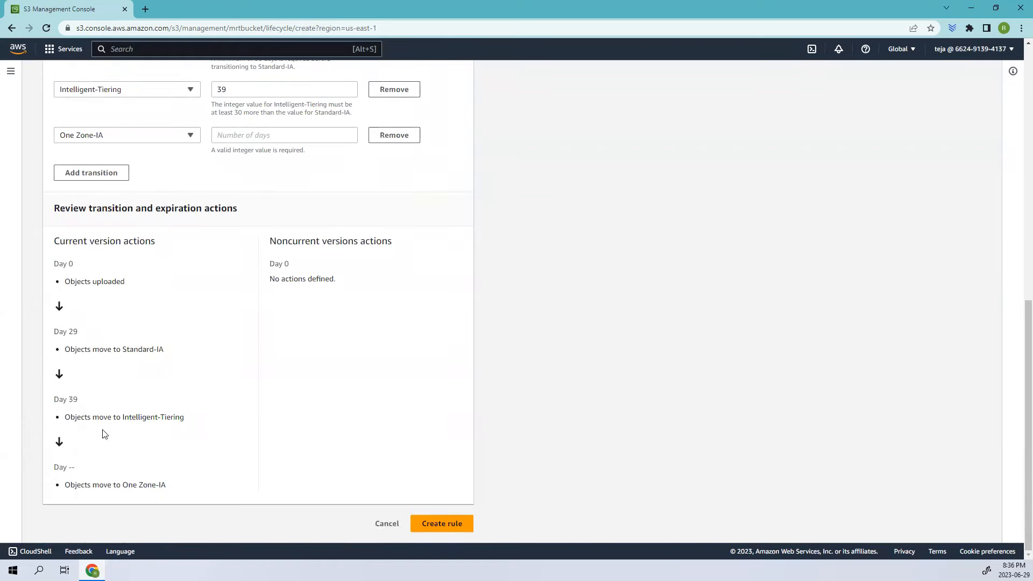
scroll(108, 428, up, 7)
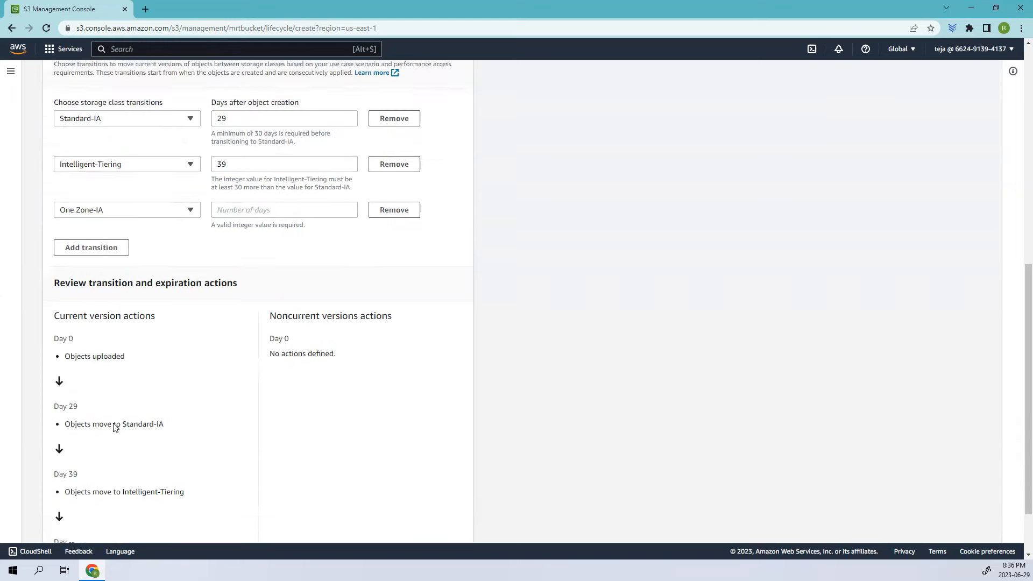
scroll(94, 349, up, 2)
drag(87, 377, 186, 387)
scroll(62, 285, down, 2)
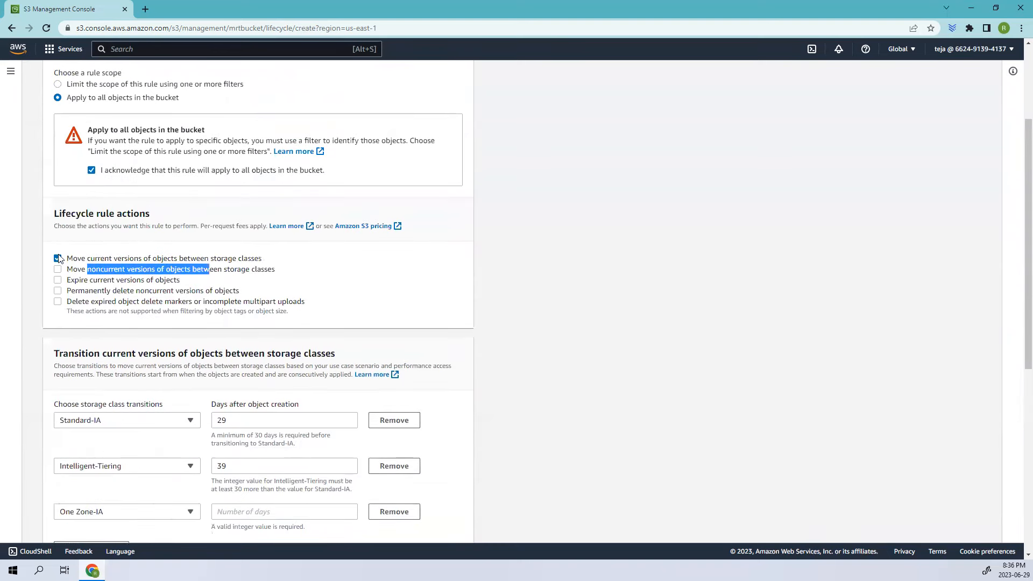
Swap the current-version transition action for the noncurrent-version one and set Standard-IA at 30 days after objects become noncurrent
click(58, 259)
click(57, 333)
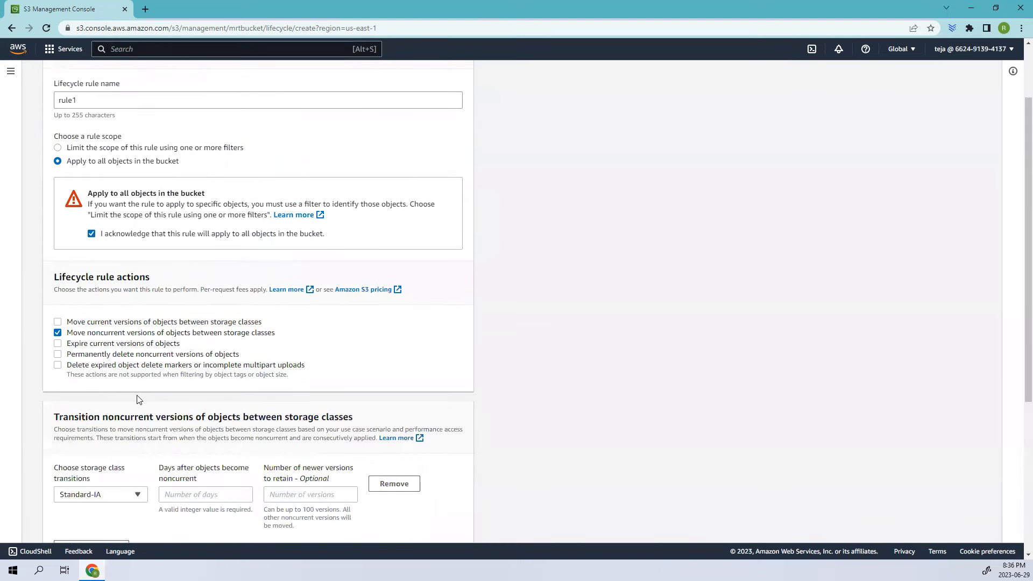
scroll(138, 396, down, 2)
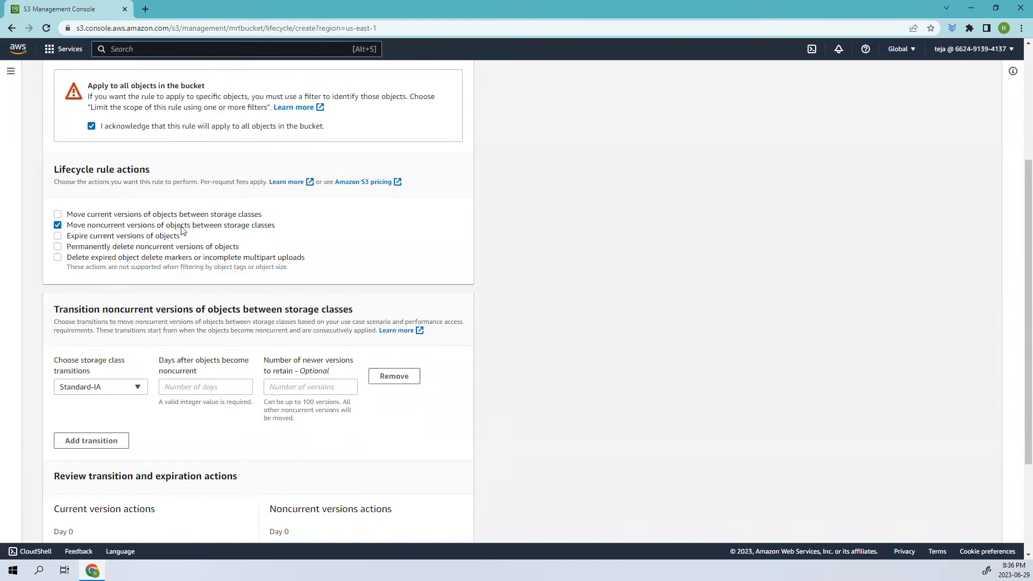
click(198, 388)
text(30)
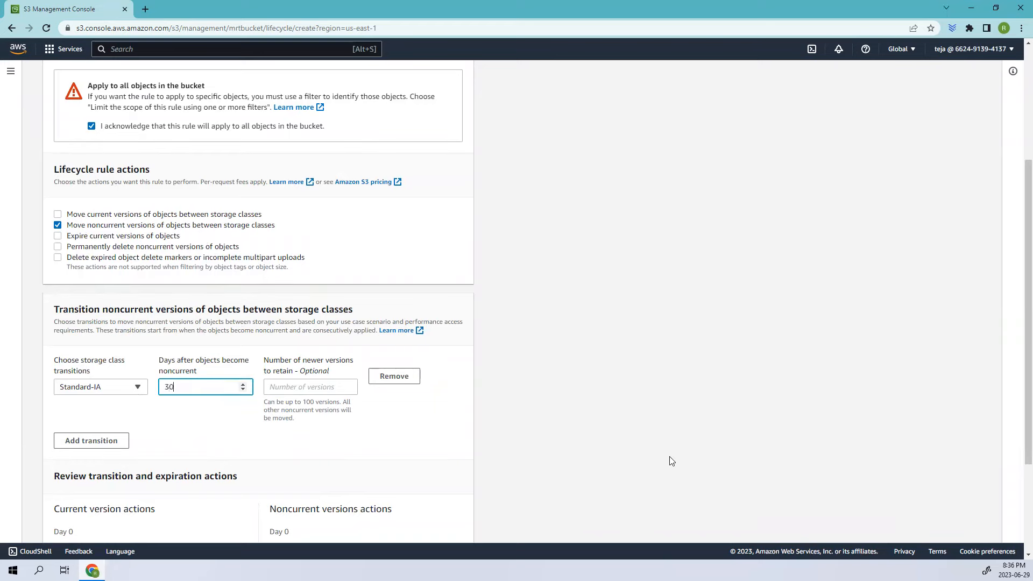
Set the number of newer noncurrent versions to retain to 1 and review the noncurrent timeline
scroll(213, 355, down, 2)
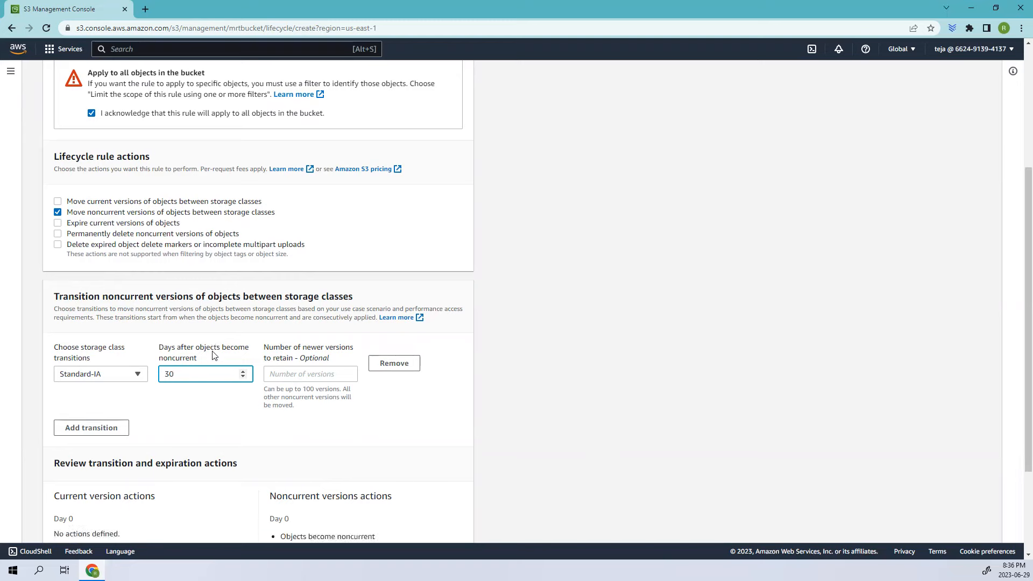
scroll(214, 355, down, 1)
drag(270, 383, 452, 482)
click(292, 241)
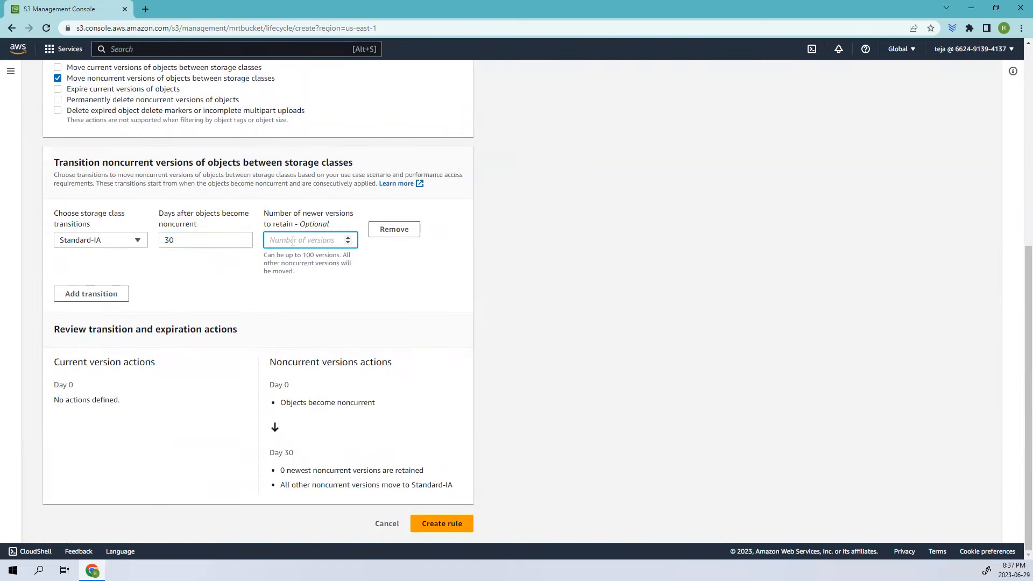
text(1)
click(296, 471)
drag(287, 472, 424, 472)
drag(291, 486, 455, 493)
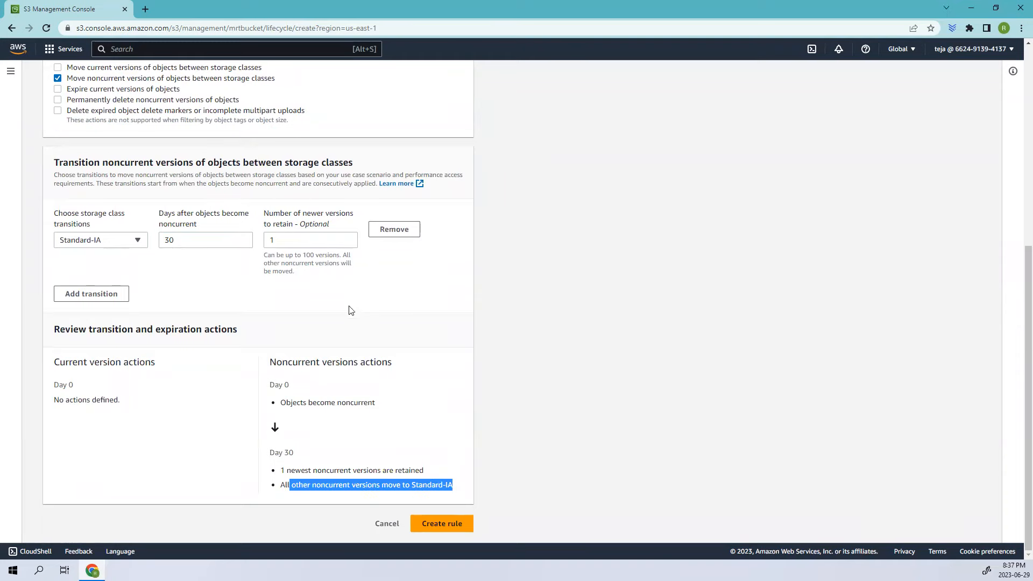
Turn off the action that moves noncurrent versions between storage classes
scroll(115, 243, up, 3)
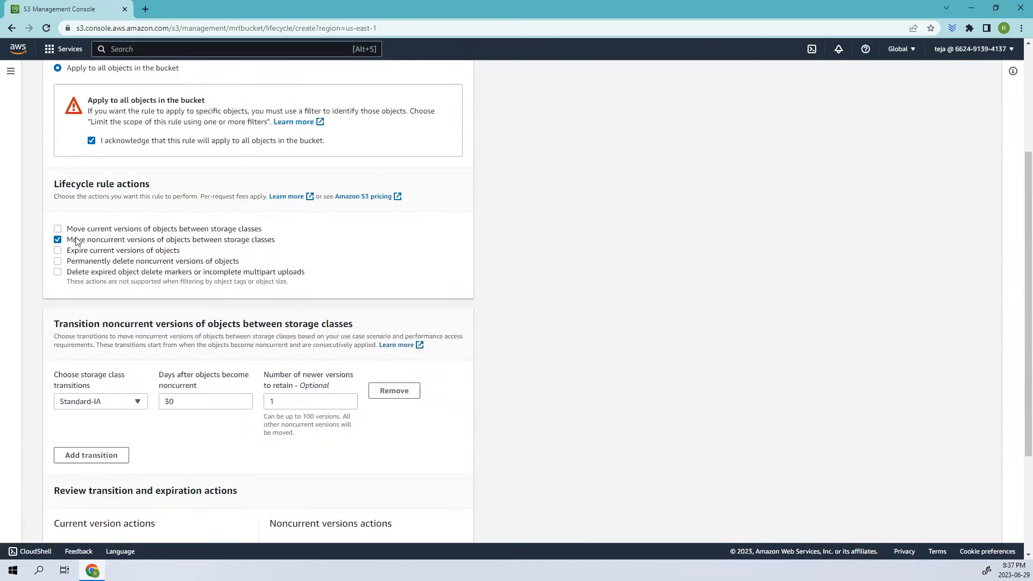
drag(67, 239, 290, 245)
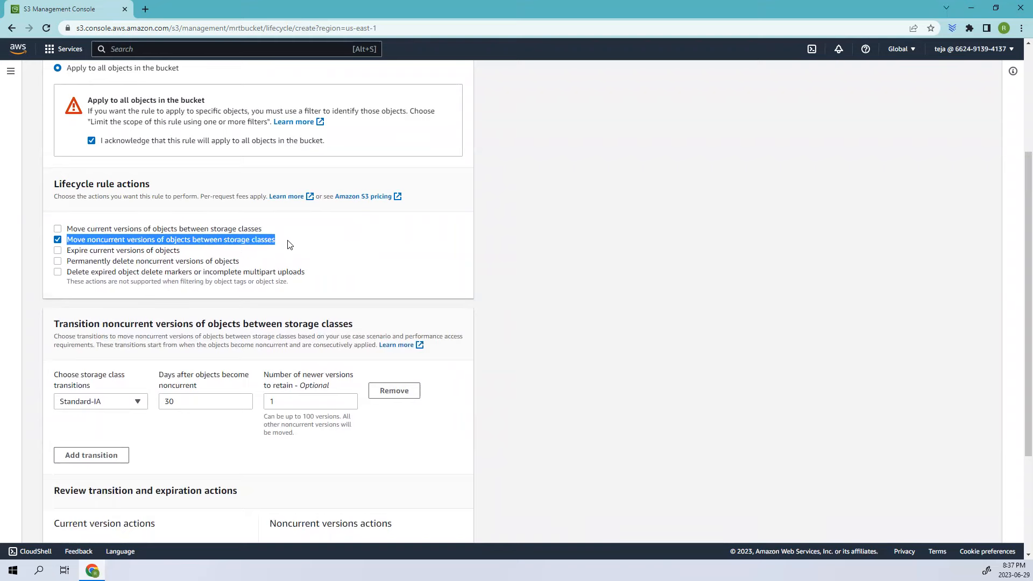
click(58, 239)
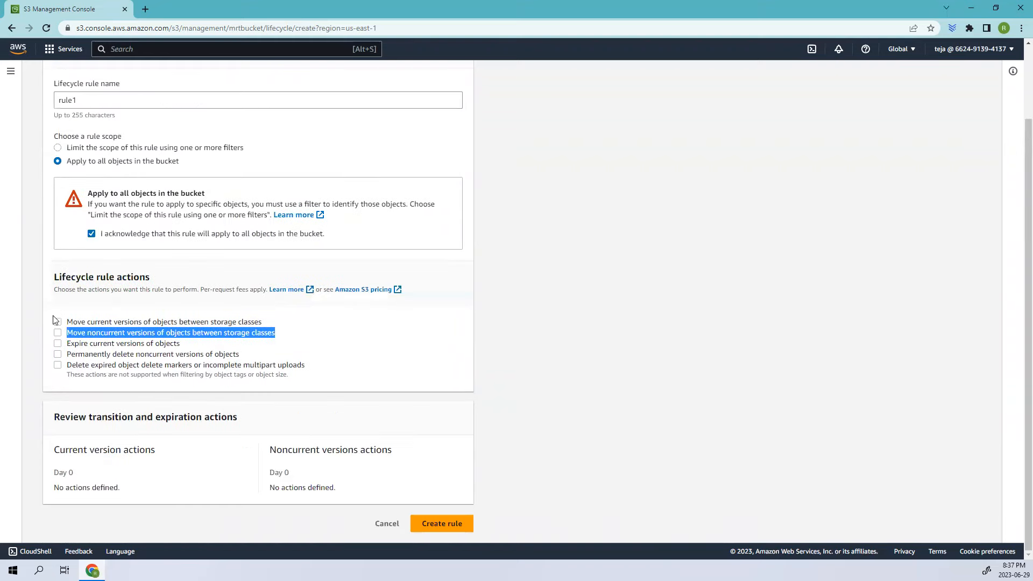
Enable expiring current versions of objects 30 days after object creation
click(57, 344)
scroll(229, 414, down, 3)
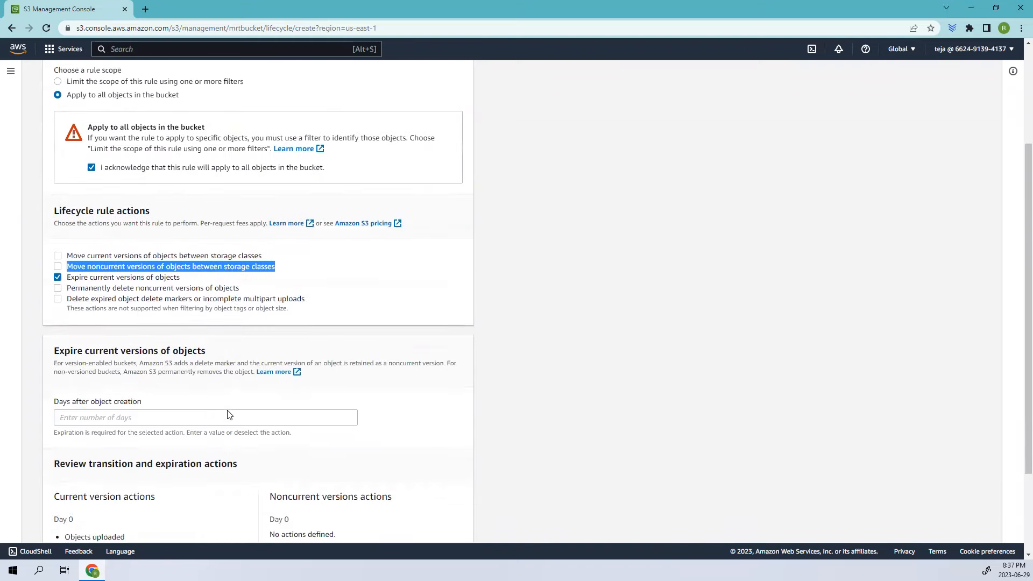
click(187, 323)
text(30)
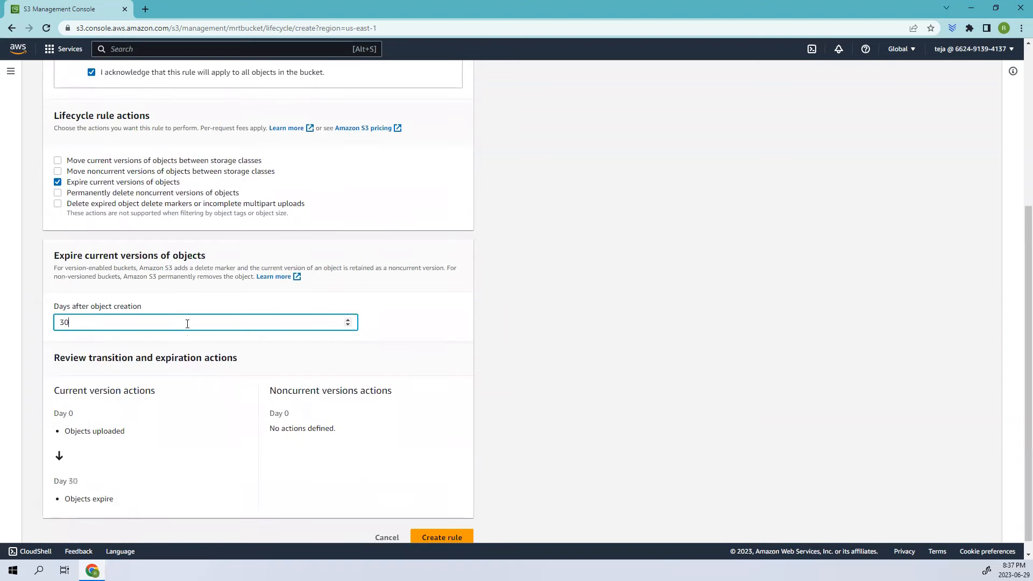
click(433, 339)
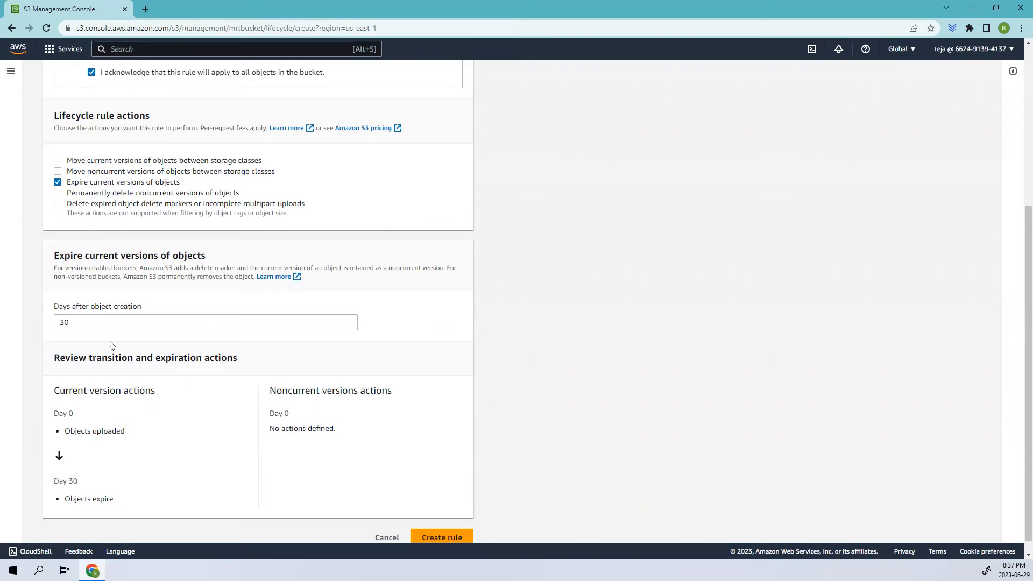
scroll(114, 347, up, 5)
scroll(119, 368, down, 5)
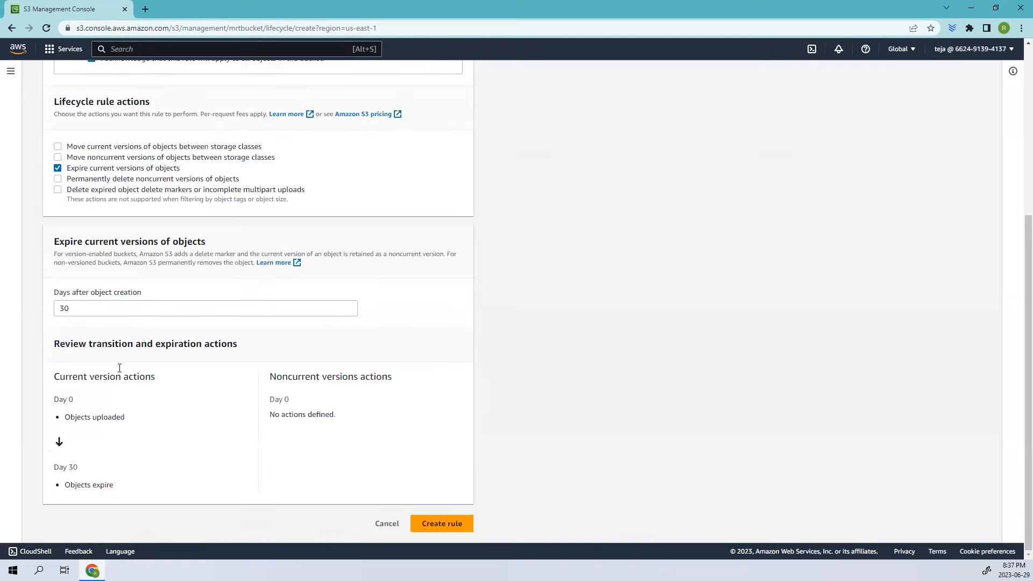
scroll(118, 355, up, 1)
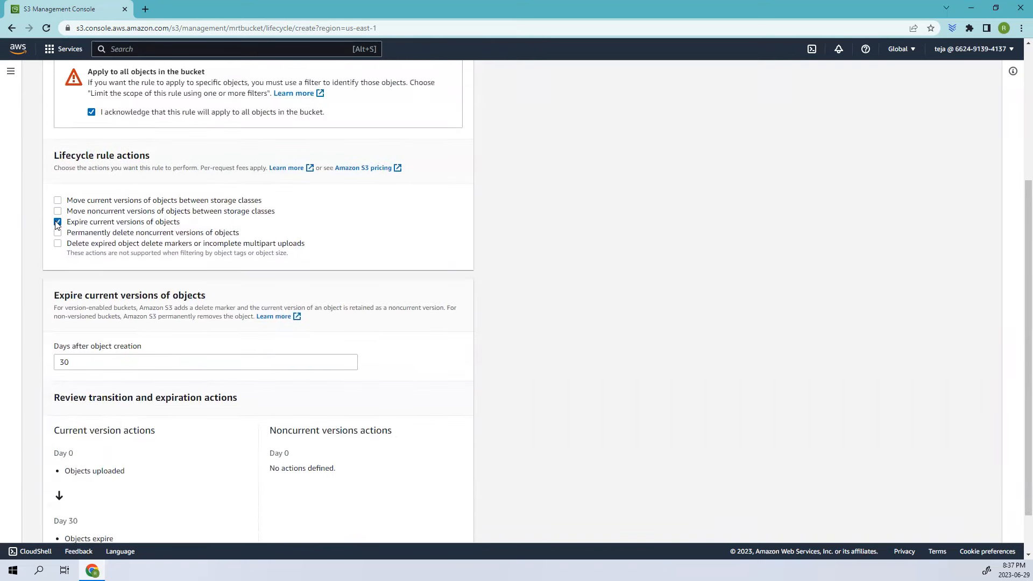
Replace expiration with permanently deleting noncurrent versions after 30 days, retaining 1 newer version
click(57, 222)
click(58, 355)
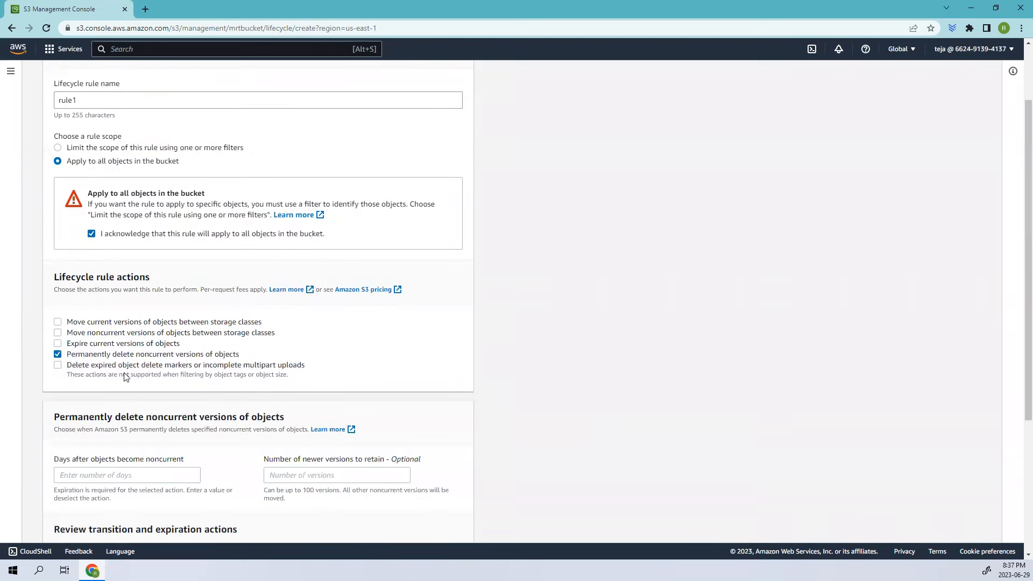
scroll(123, 377, down, 3)
click(120, 315)
text(30)
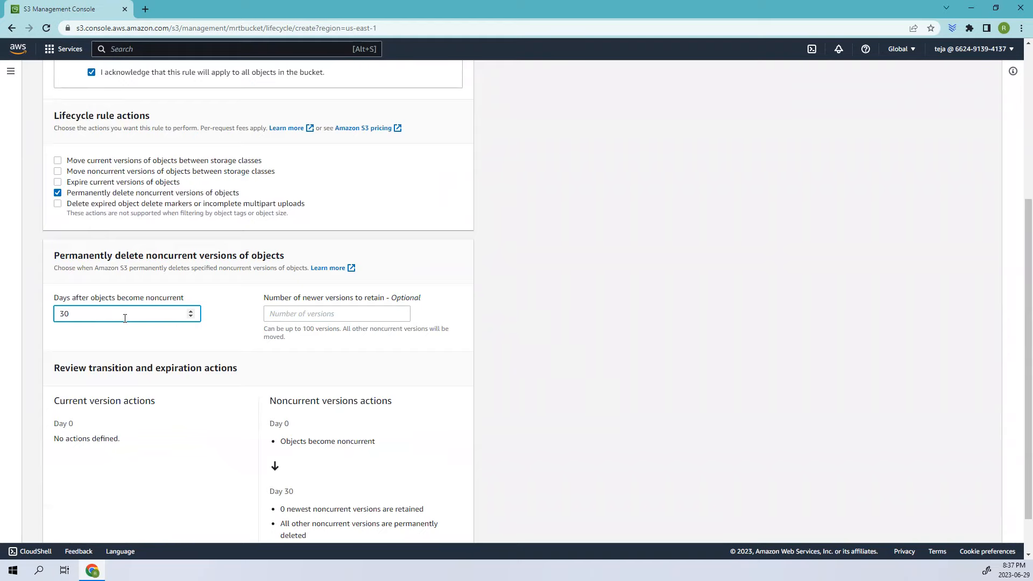
click(298, 315)
text(1)
Review the noncurrent deletion timeline and turn off the permanent-delete action
scroll(356, 406, down, 1)
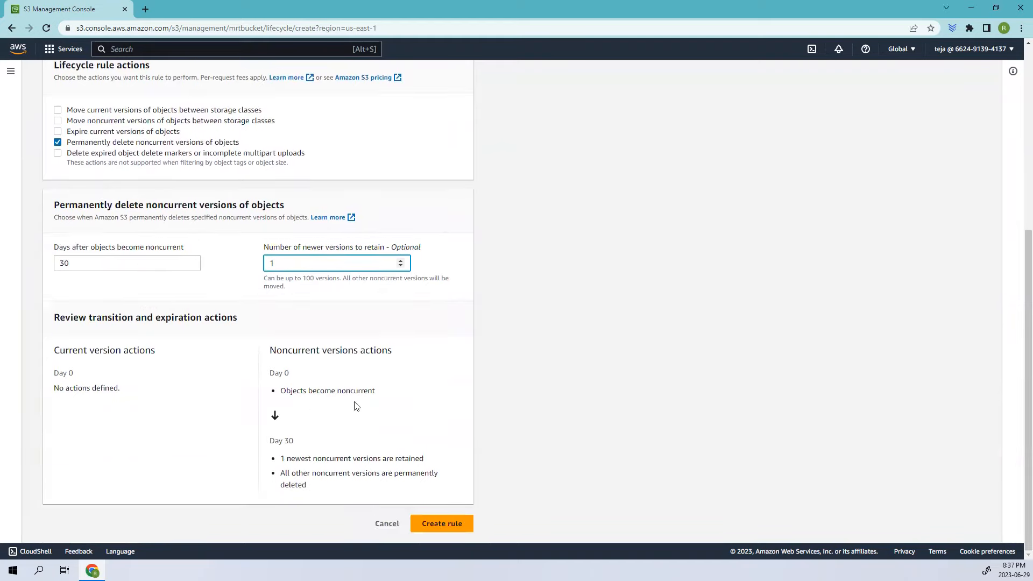
drag(279, 459, 429, 458)
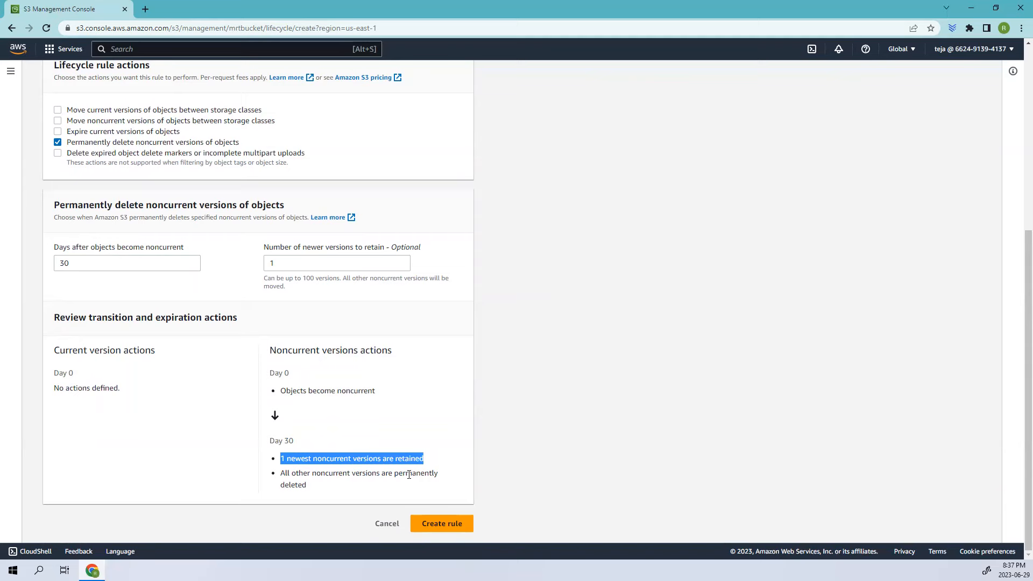
scroll(290, 391, up, 2)
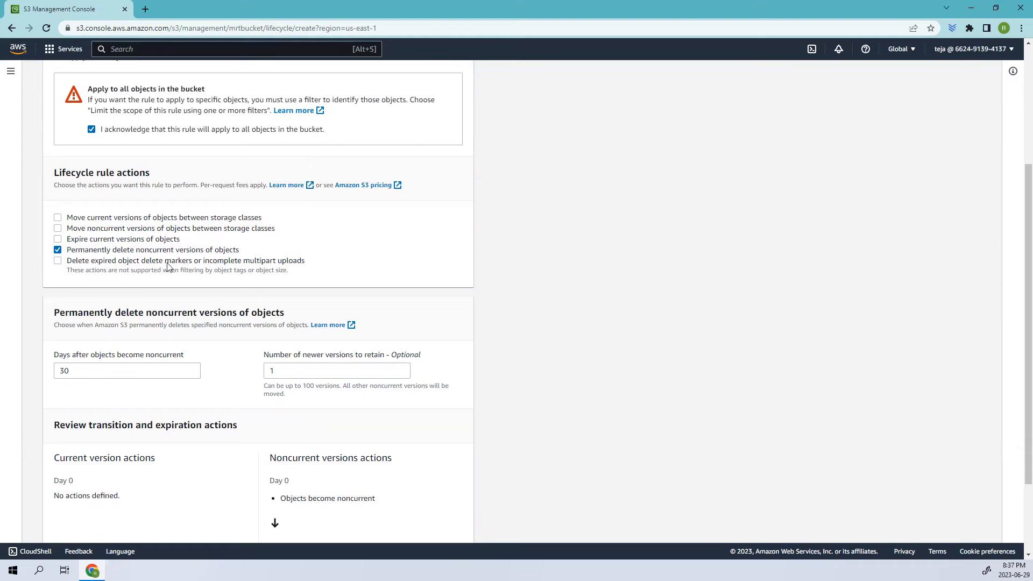
click(59, 250)
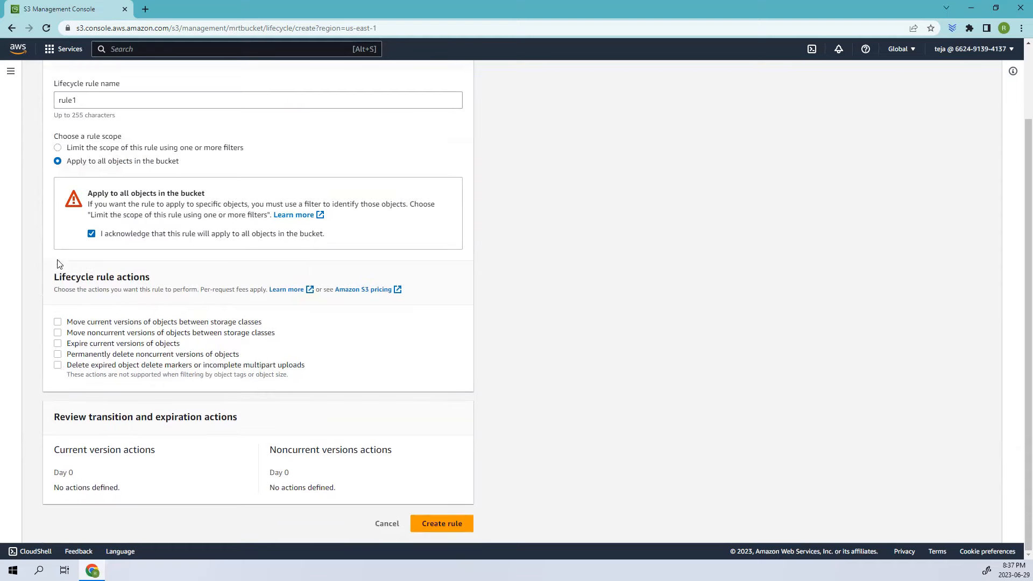
Enable the action for deleting expired delete markers or incomplete multipart uploads, inspect its options, then deselect it
click(58, 365)
scroll(127, 473, down, 3)
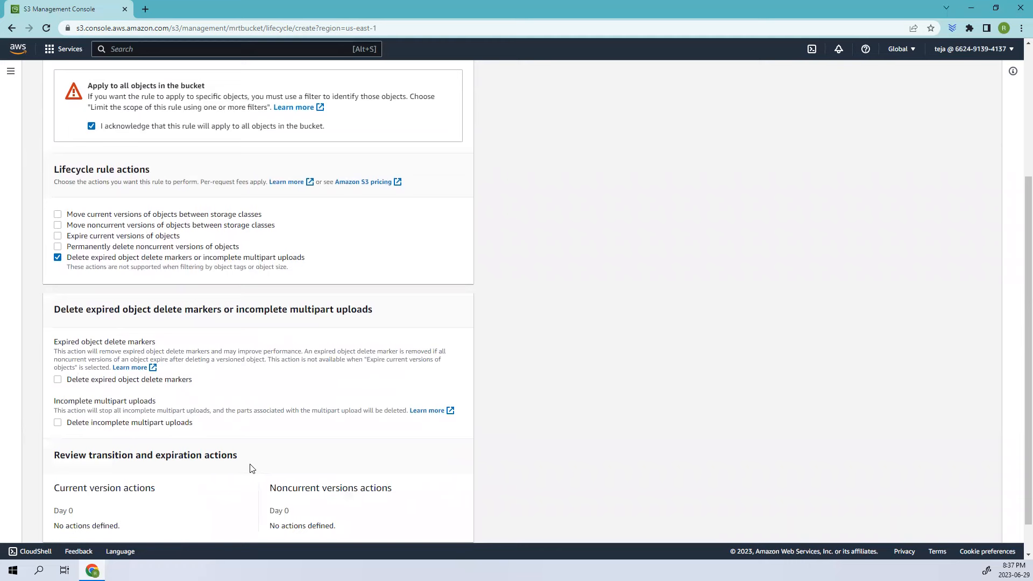
scroll(107, 339, up, 3)
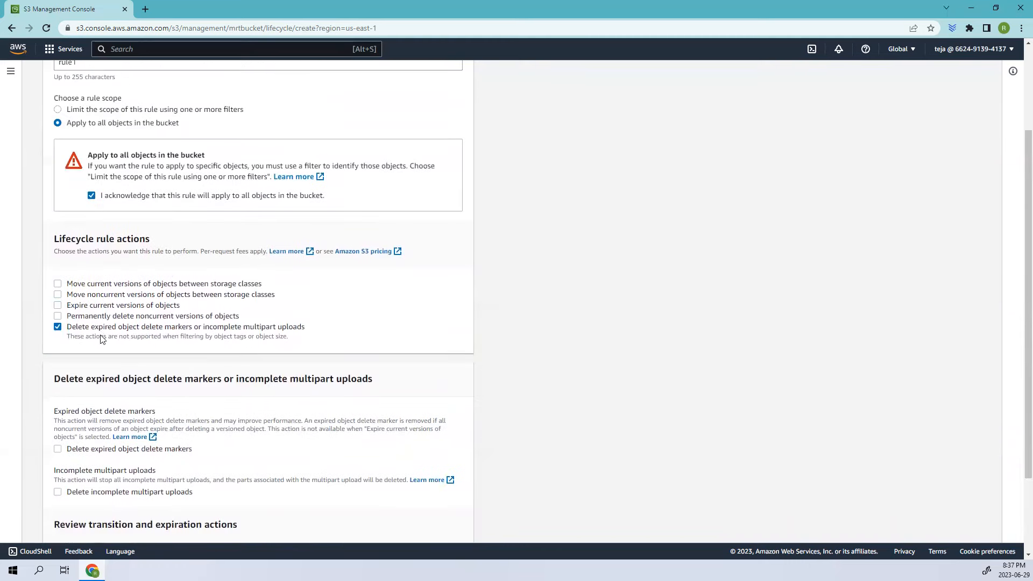
click(58, 330)
scroll(91, 347, up, 2)
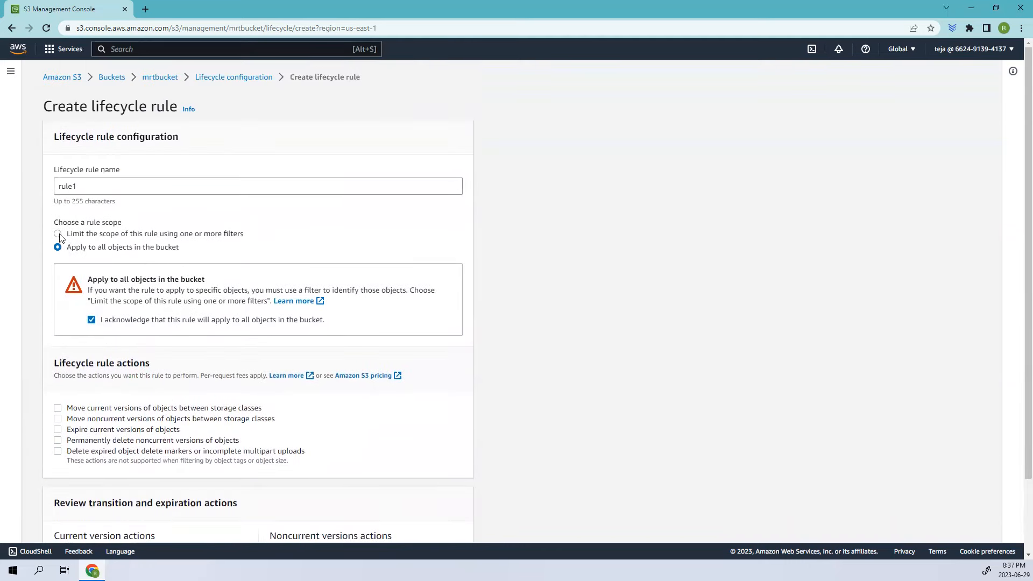
Re-enable moving current versions of objects between storage classes and create the lifecycle rule
scroll(100, 398, down, 2)
click(58, 323)
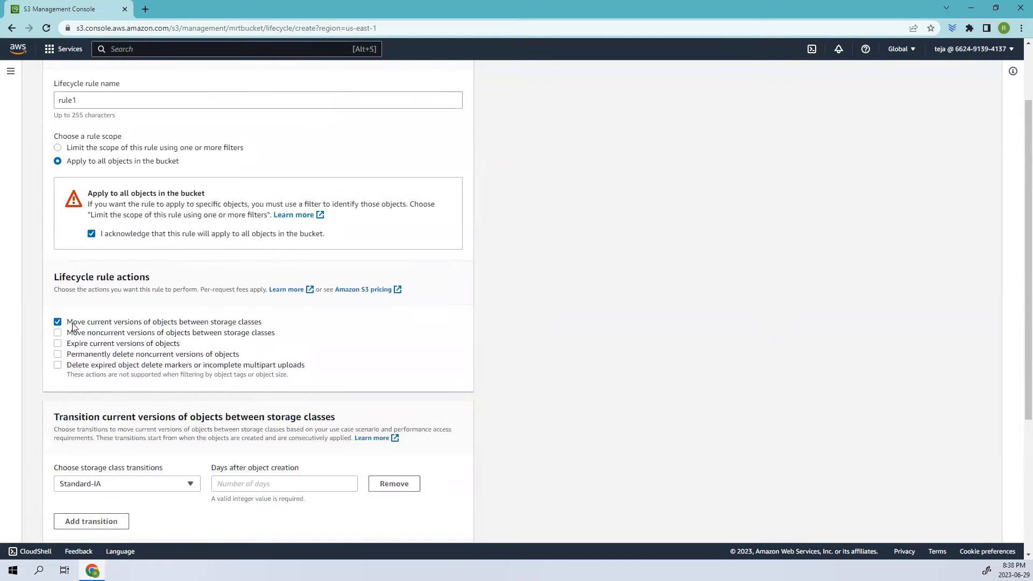
scroll(157, 330, down, 4)
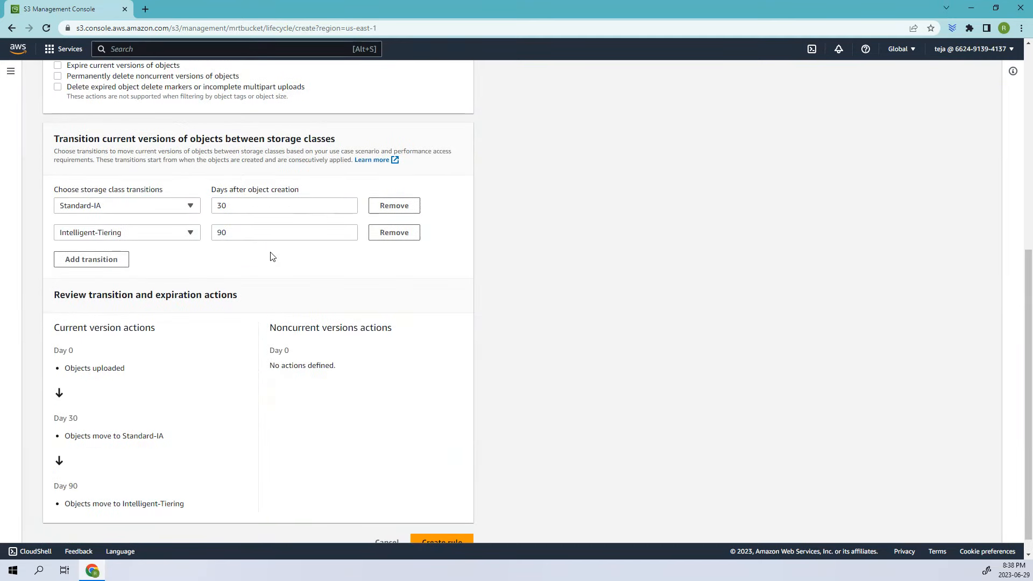
scroll(431, 514, down, 1)
click(442, 524)
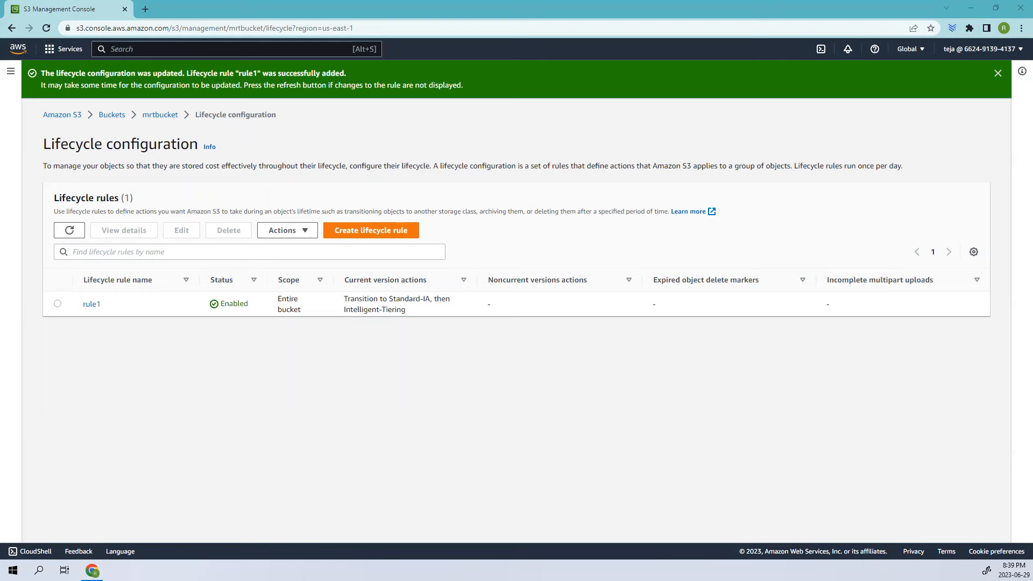
Switch to the Instagram post about S3 lifecycle management and page through its slides
drag(0, 91, 444, 92)
click(669, 93)
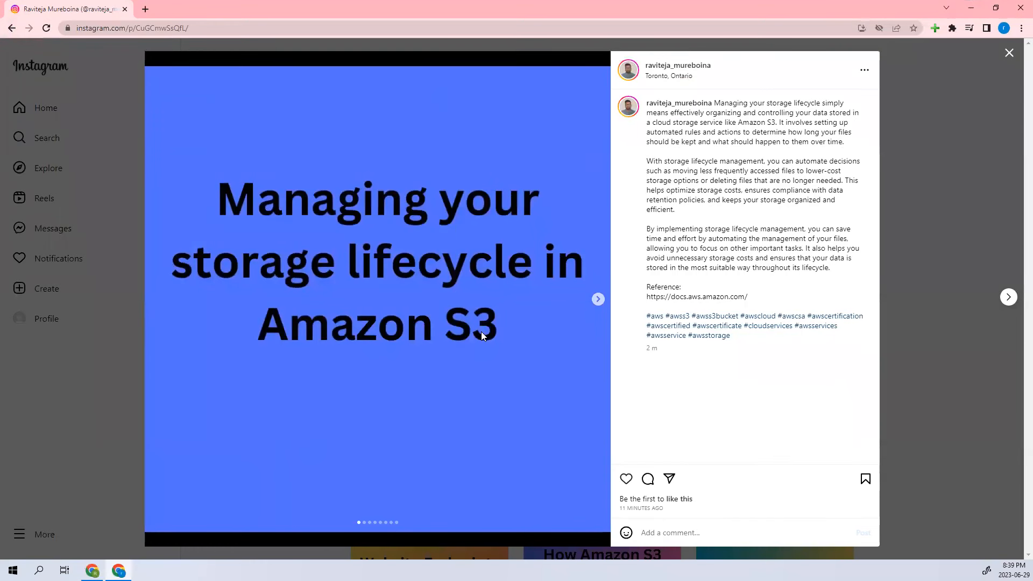
click(598, 299)
click(598, 300)
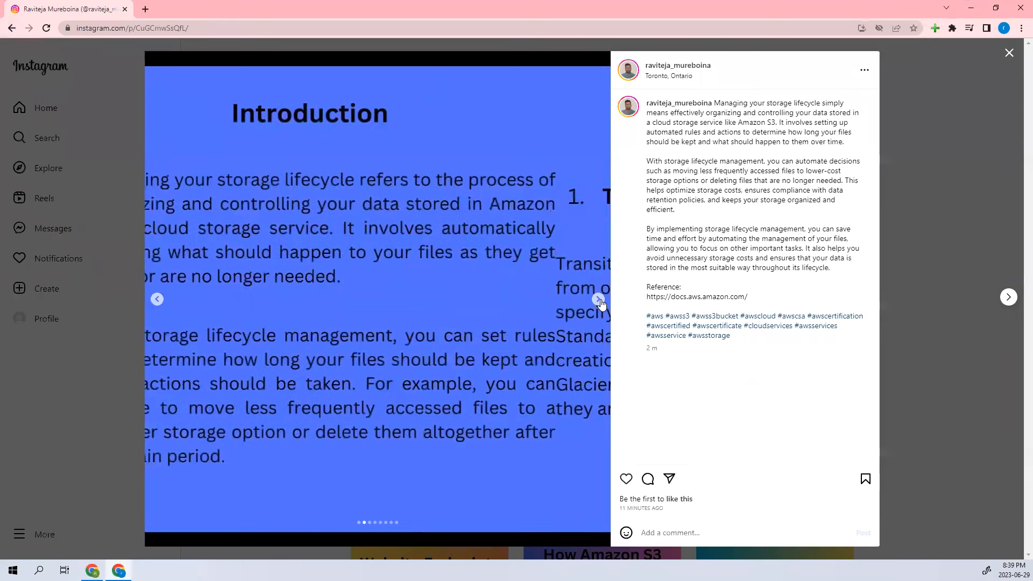
click(598, 300)
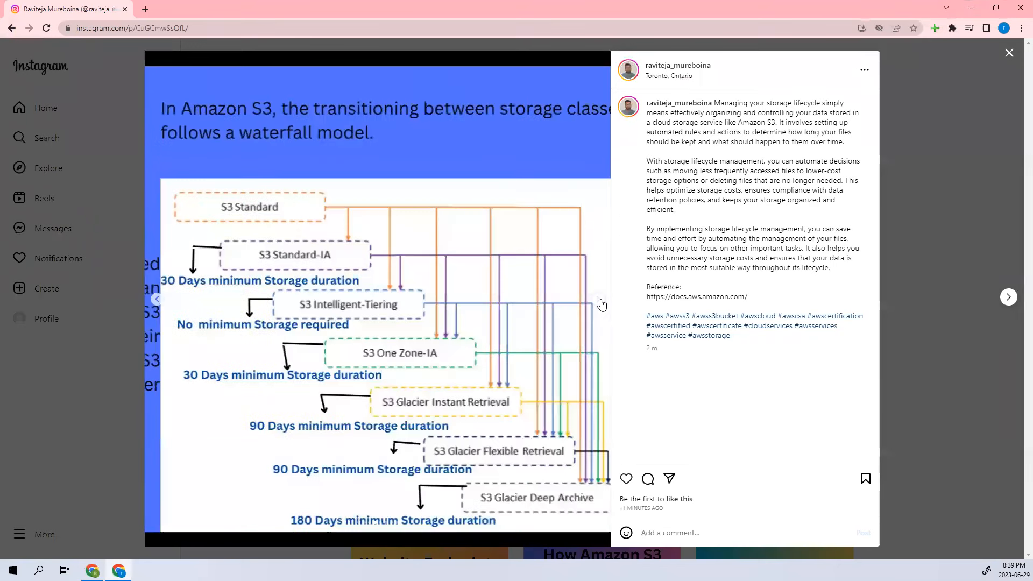
click(598, 300)
click(598, 300)
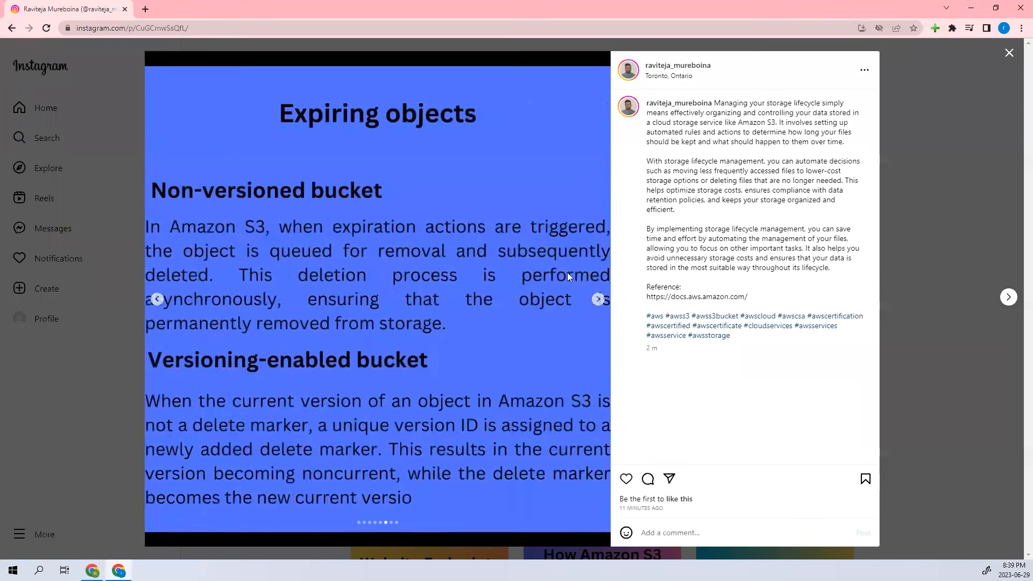